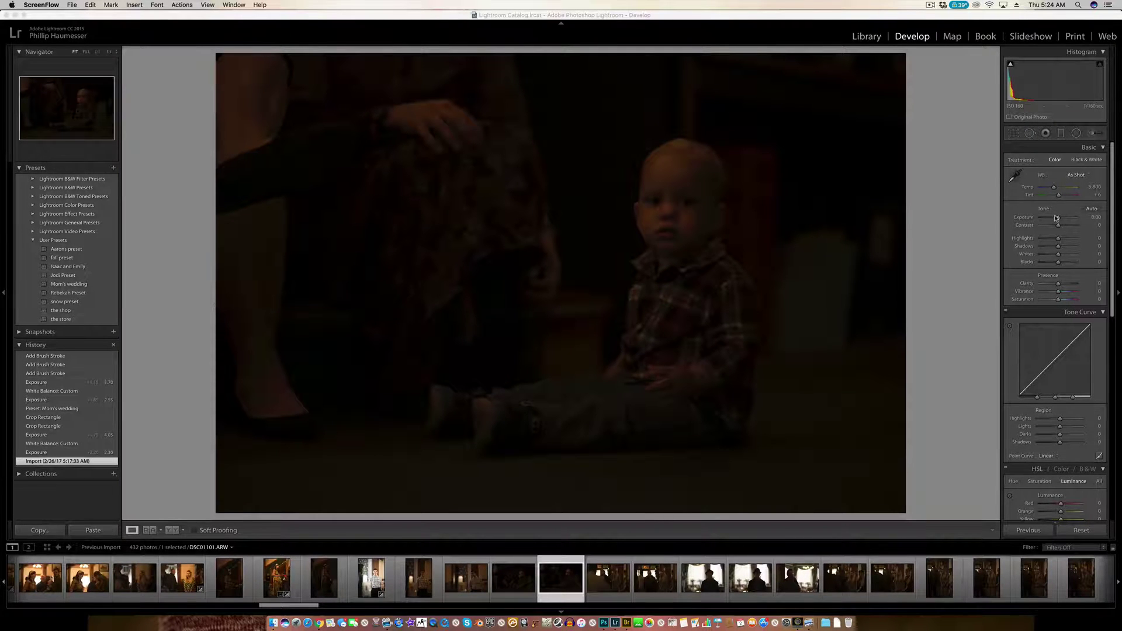
Set a custom white balance by sampling the child's eye as neutral, and raise the exposure to +3.65
left_click_drag(1057, 217, 1066, 218)
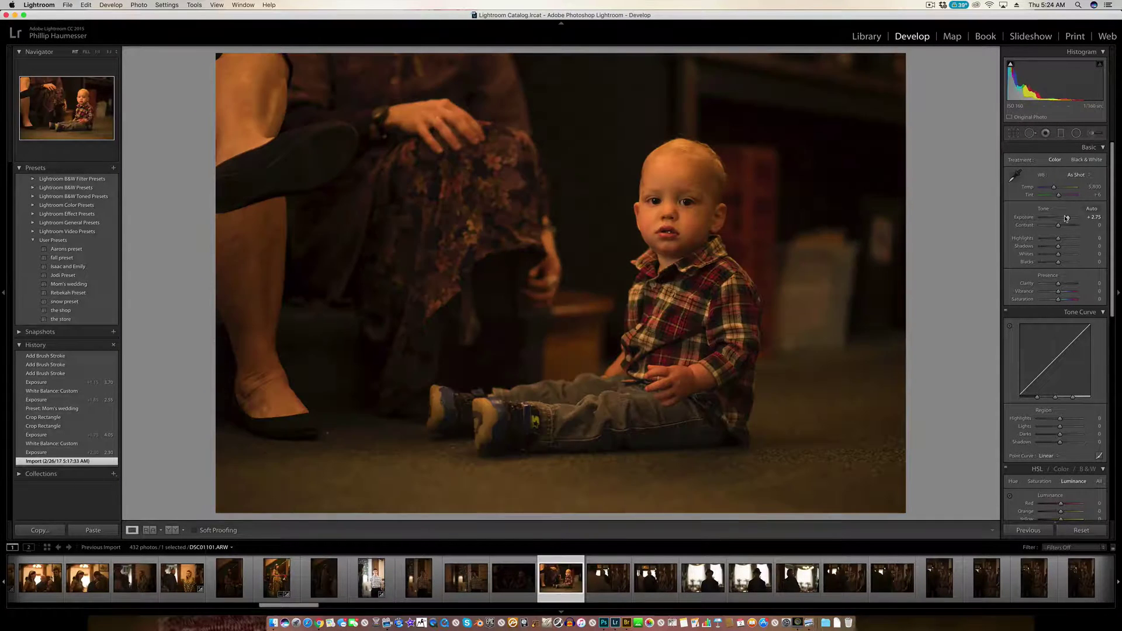
left_click(1017, 177)
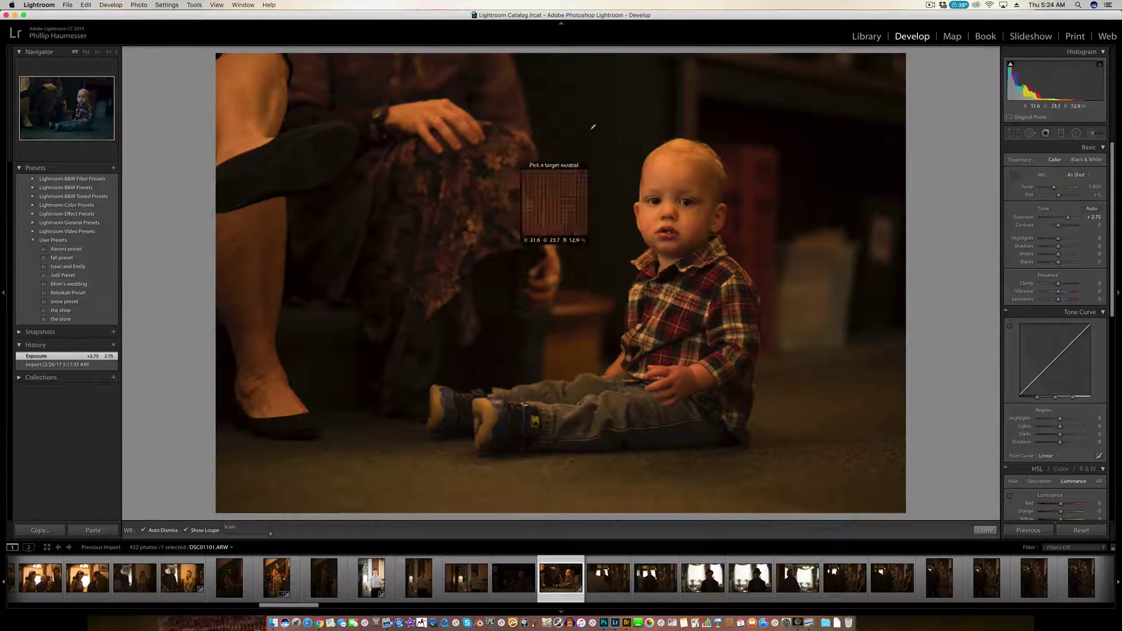
left_click(681, 203)
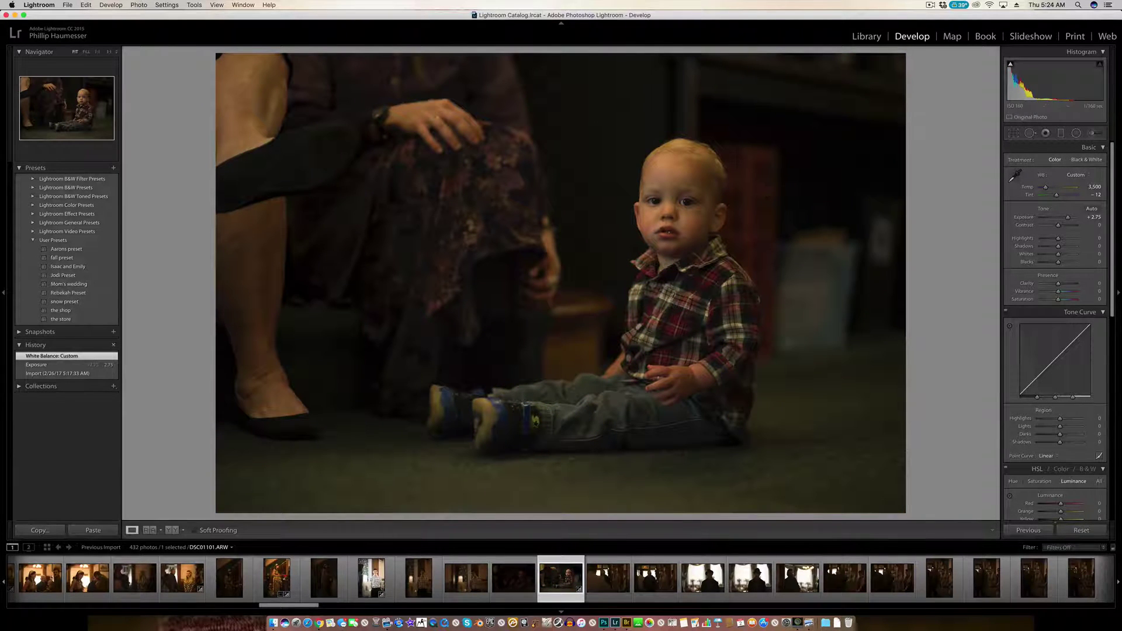
left_click_drag(1067, 218, 1070, 219)
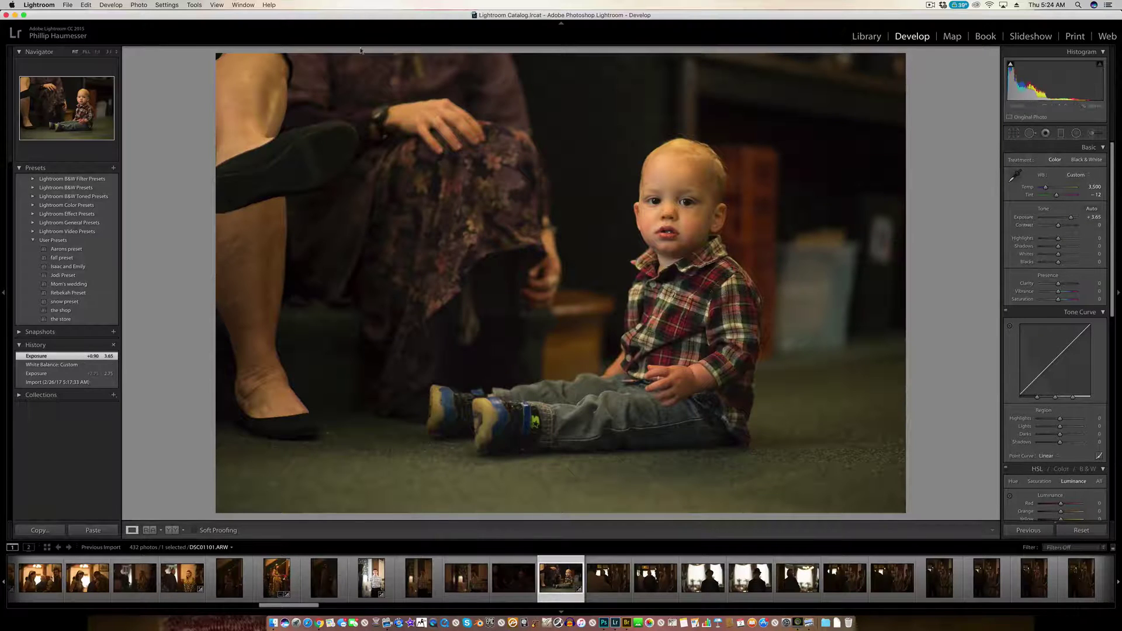
Crop the photo tighter around the seated child at the original aspect ratio and reposition the image within the crop
left_click(1014, 133)
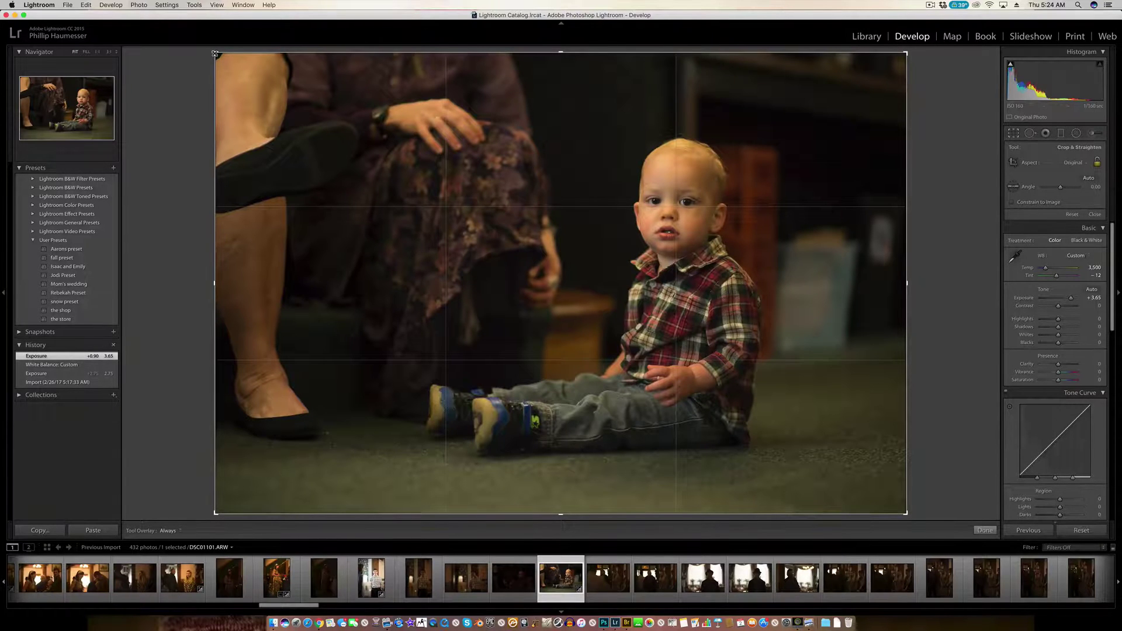
left_click_drag(215, 53, 266, 86)
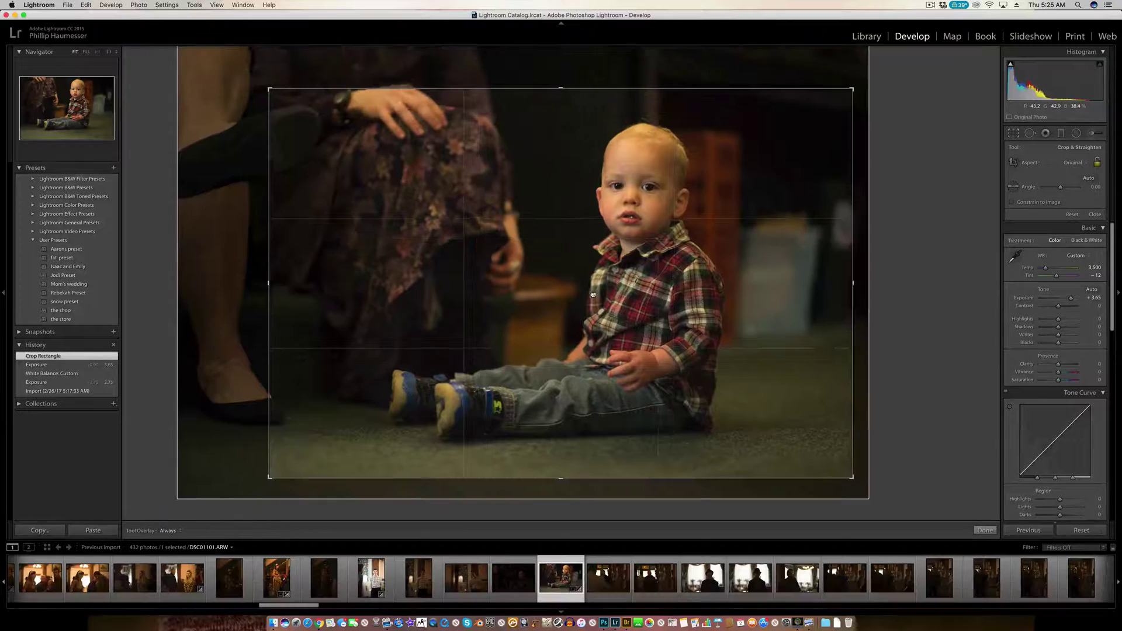
left_click_drag(593, 296, 602, 321)
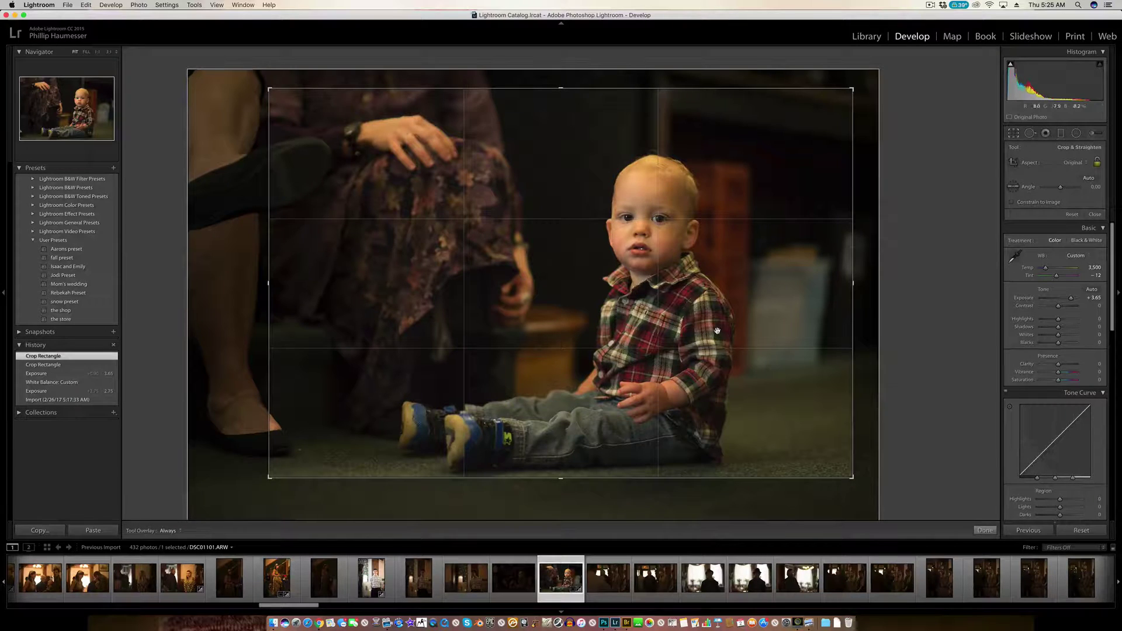
key("Return")
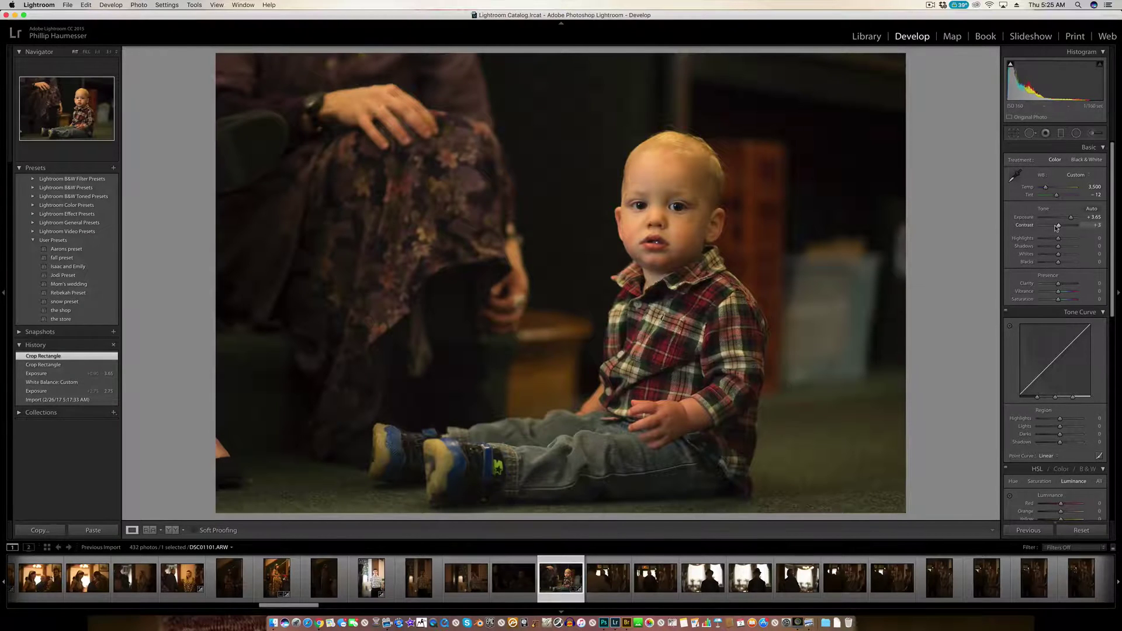
Set contrast to +3, highlights to +21, shadows to +22 and whites to +7, lower the blacks slightly, and set vibrance to +15
left_click_drag(1057, 226, 1062, 239)
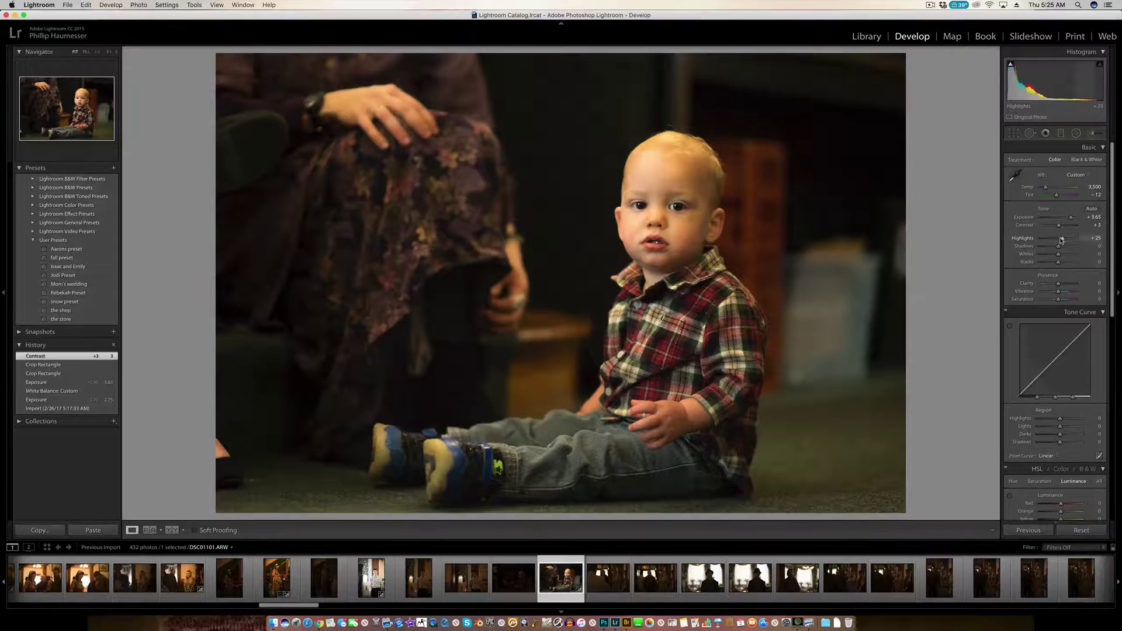
left_click_drag(1061, 239, 1056, 265)
left_click(1092, 292)
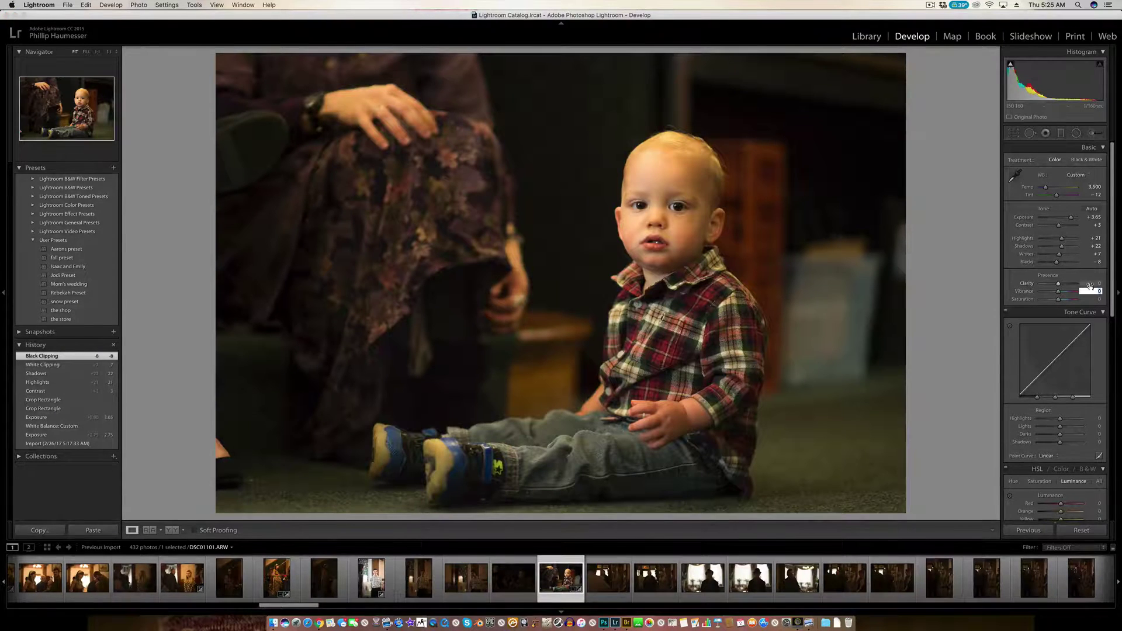
type("15")
key("Return")
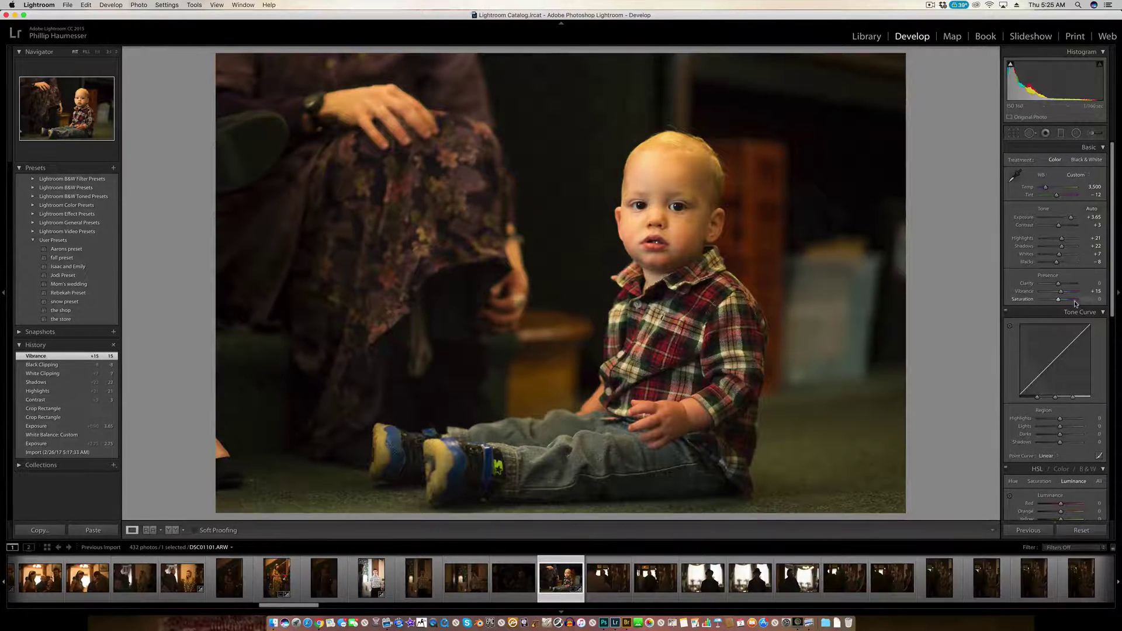
Set luminance noise reduction to 40, using a detail preview centered on the child's eye to check the skin
scroll(1070, 307, "down", 10)
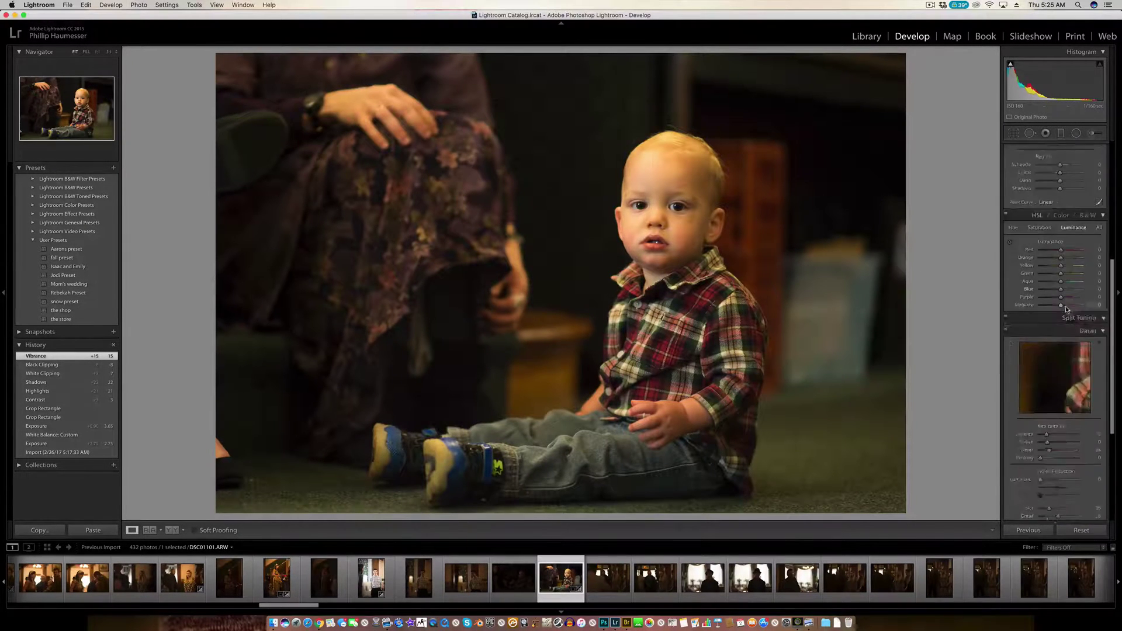
scroll(1067, 310, "down", 3)
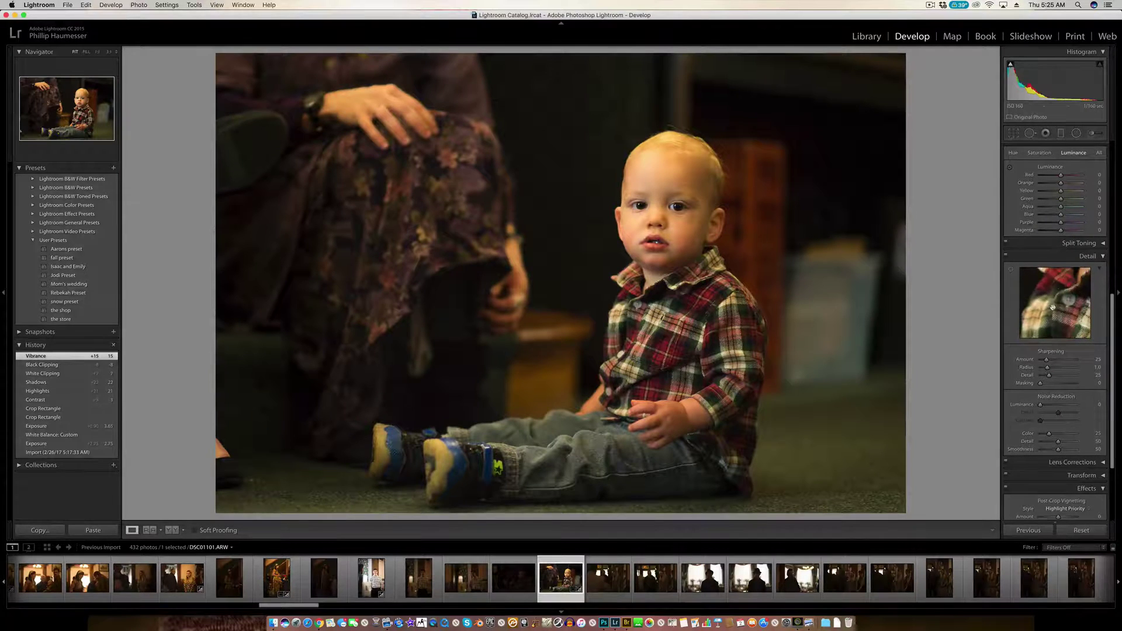
left_click_drag(1053, 307, 1052, 336)
left_click_drag(1055, 280, 1043, 304)
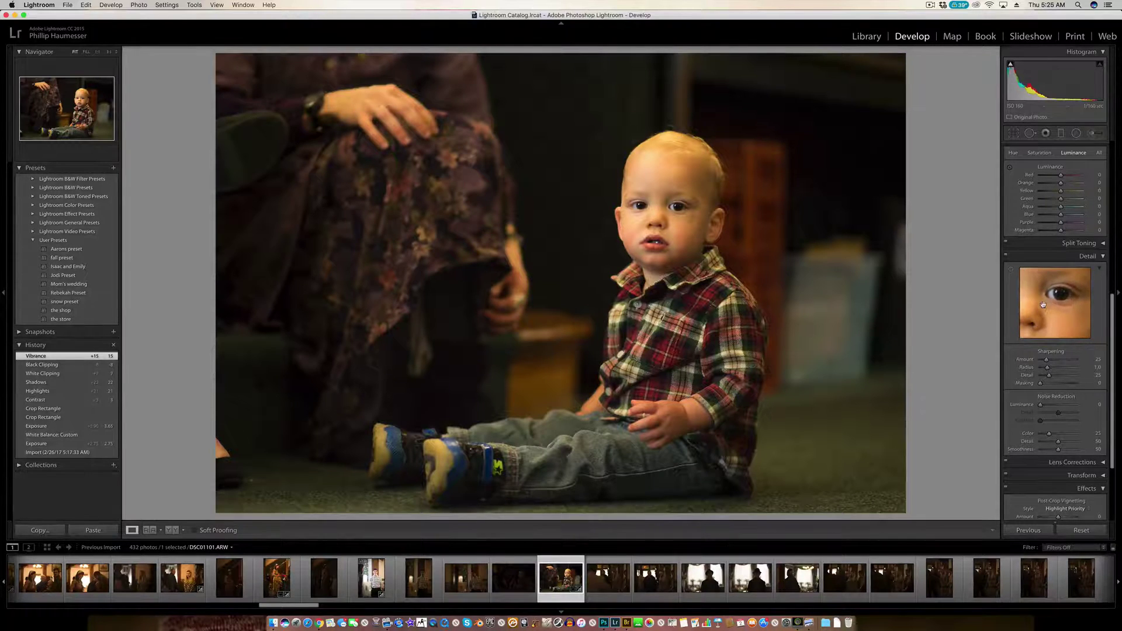
left_click(1092, 405)
key("BackSpace")
type("40")
key("Return")
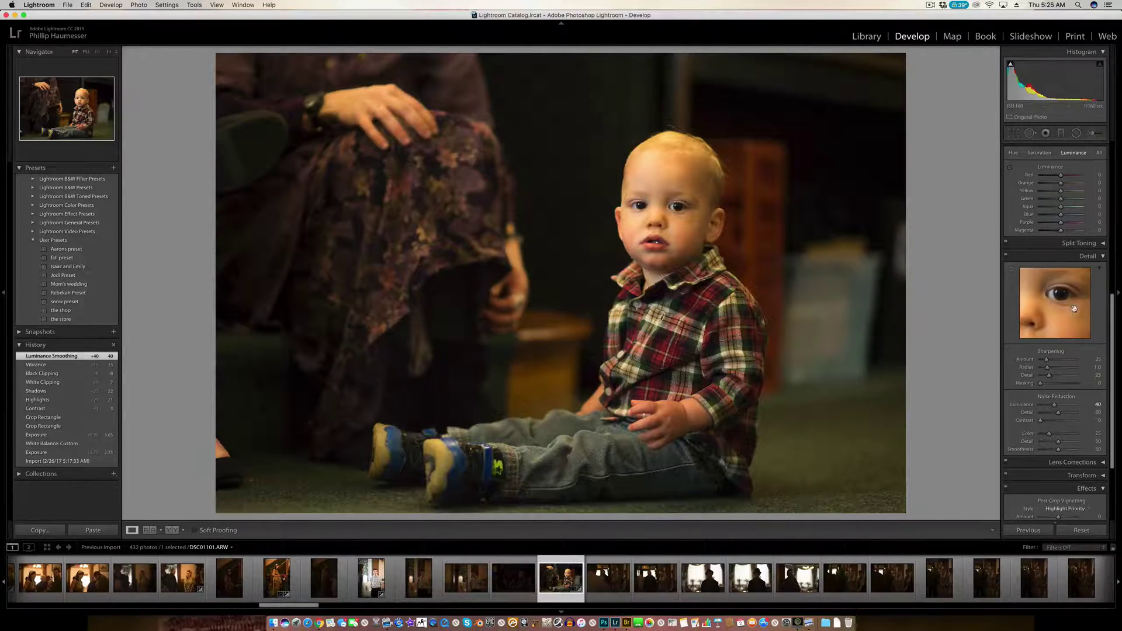
mouse_move(1070, 310)
left_mouse_down()
mouse_move(1052, 317)
mouse_move(1066, 322)
mouse_move(1055, 295)
mouse_move(1068, 299)
mouse_move(1049, 313)
mouse_move(1055, 306)
left_mouse_up()
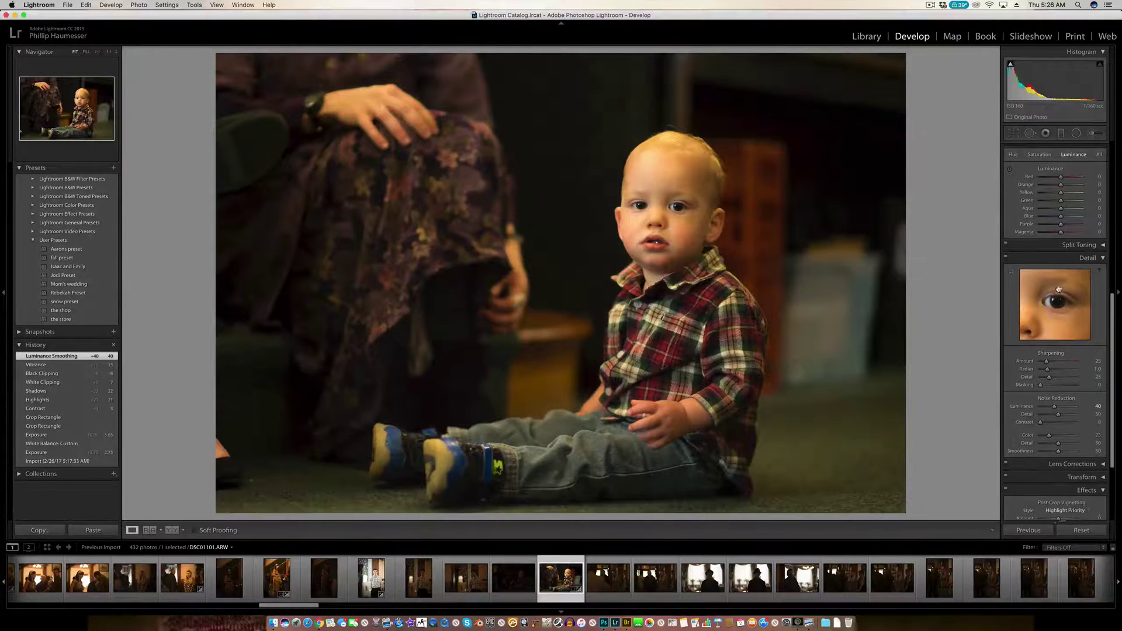
Set up an adjustment brush with exposure -1.00, shadows 30 and saturation -15
scroll(1062, 194, "up", 5)
left_click(1092, 132)
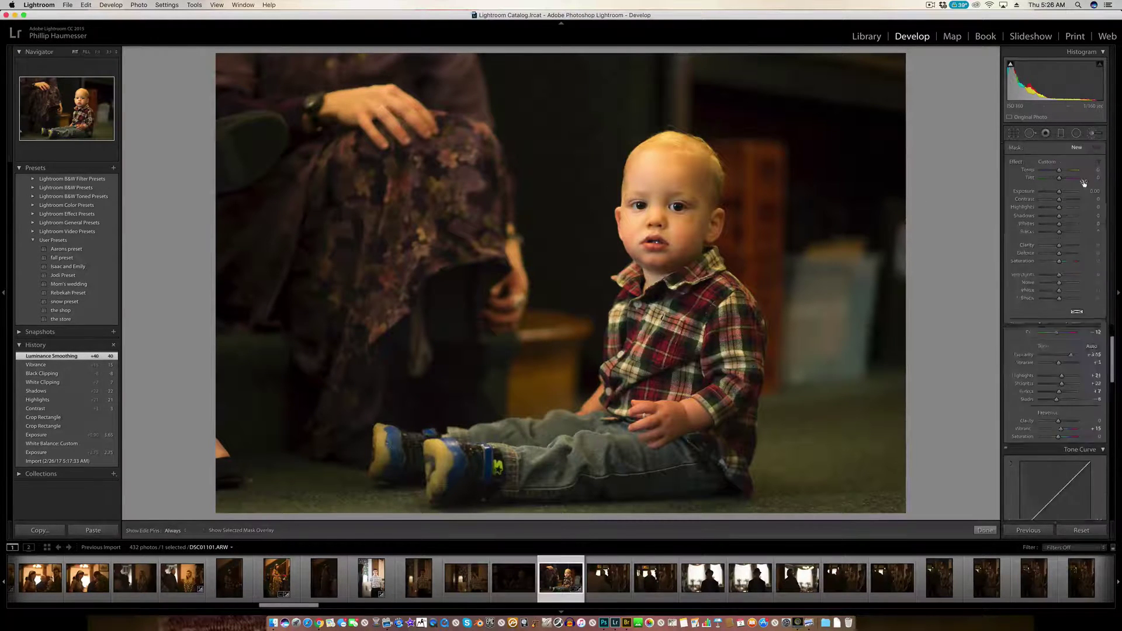
left_click(1094, 191)
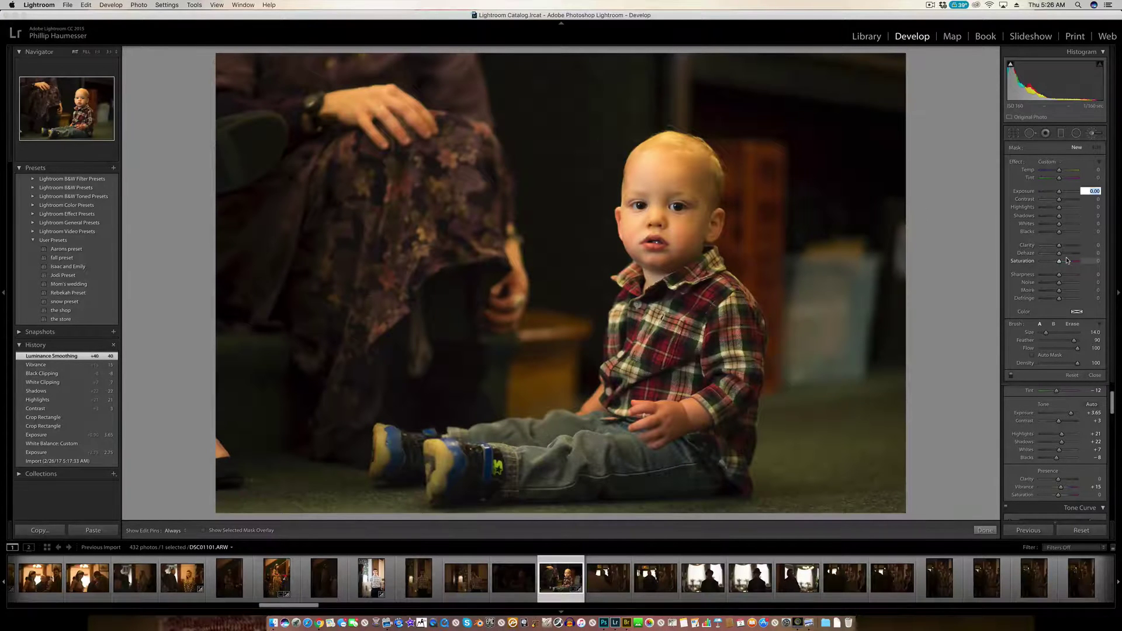
type("-1")
key("Tab")
key("Tab")
key("Tab")
type("30")
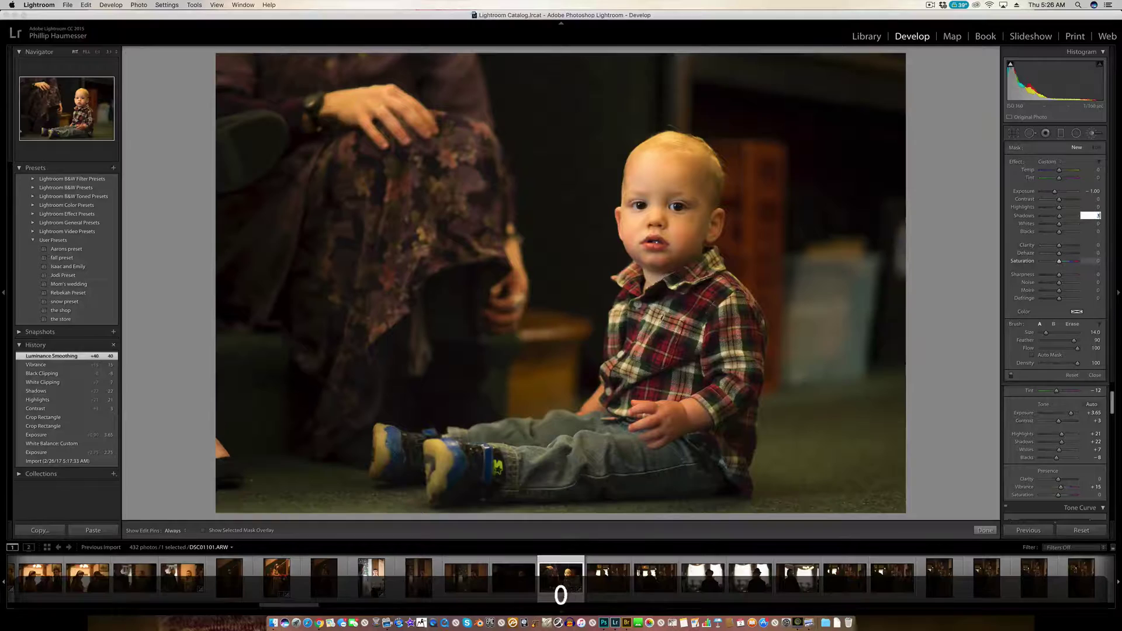
key("Tab")
key("Tab")
key("Tab")
key("Tab")
key("Tab")
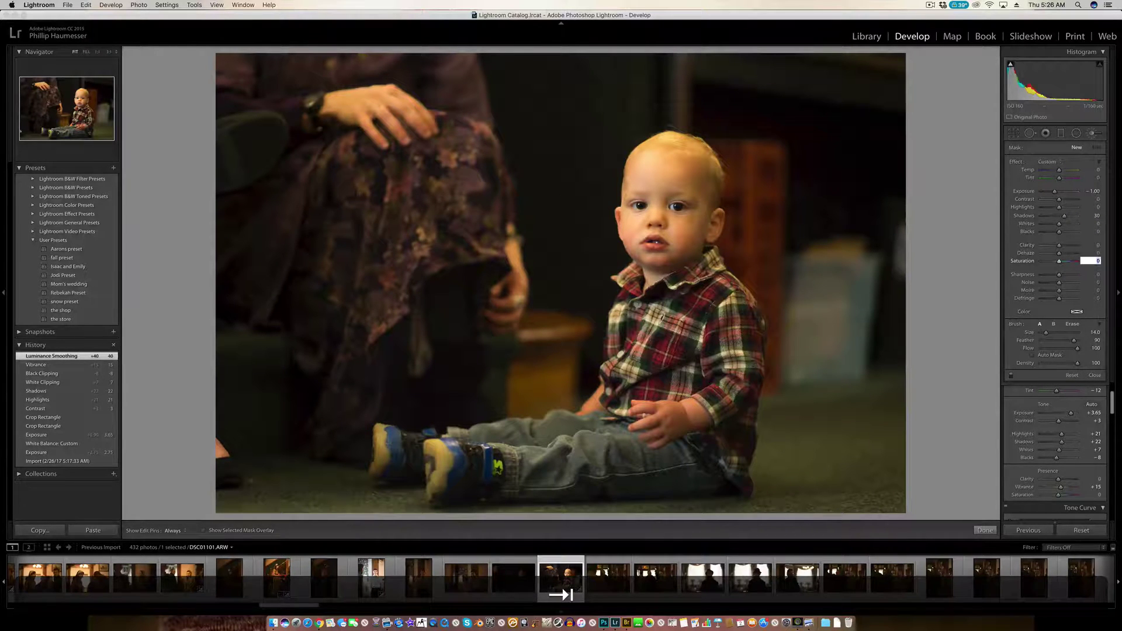
type("-15")
key("Return")
Enlarge the adjustment brush to size 51 and paint the darkening effect broadly across the photo, toggling the edit pins' visibility
scroll(546, 308, "up", 5)
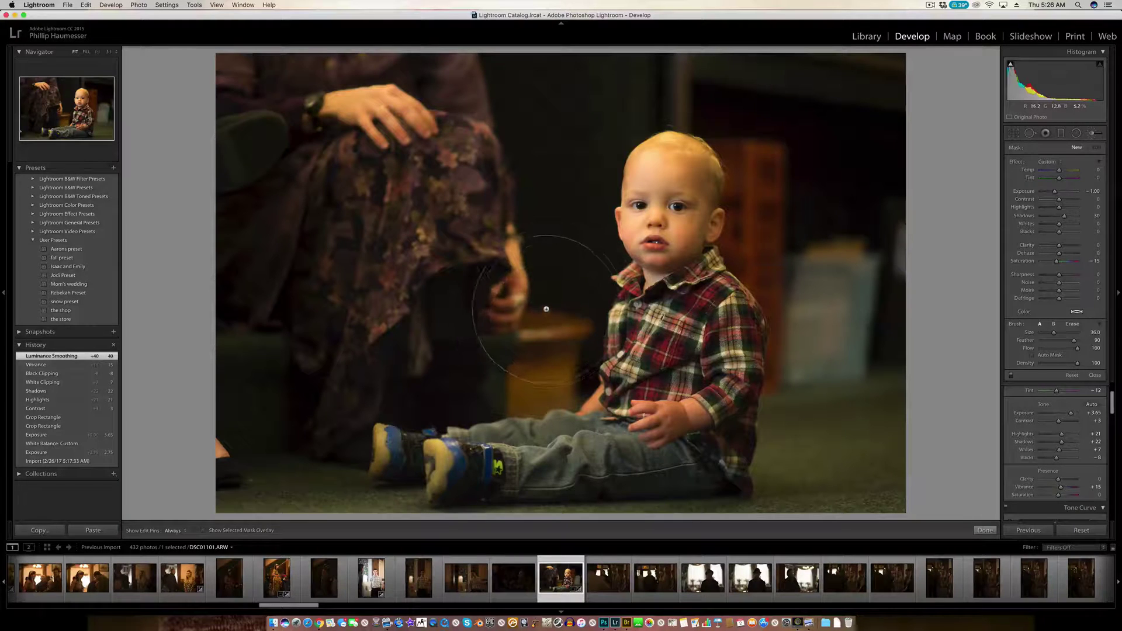
scroll(547, 310, "up", 4)
mouse_move(266, 95)
left_mouse_down()
mouse_move(681, 126)
mouse_move(495, 264)
mouse_move(701, 228)
mouse_move(760, 380)
mouse_move(315, 479)
left_mouse_up()
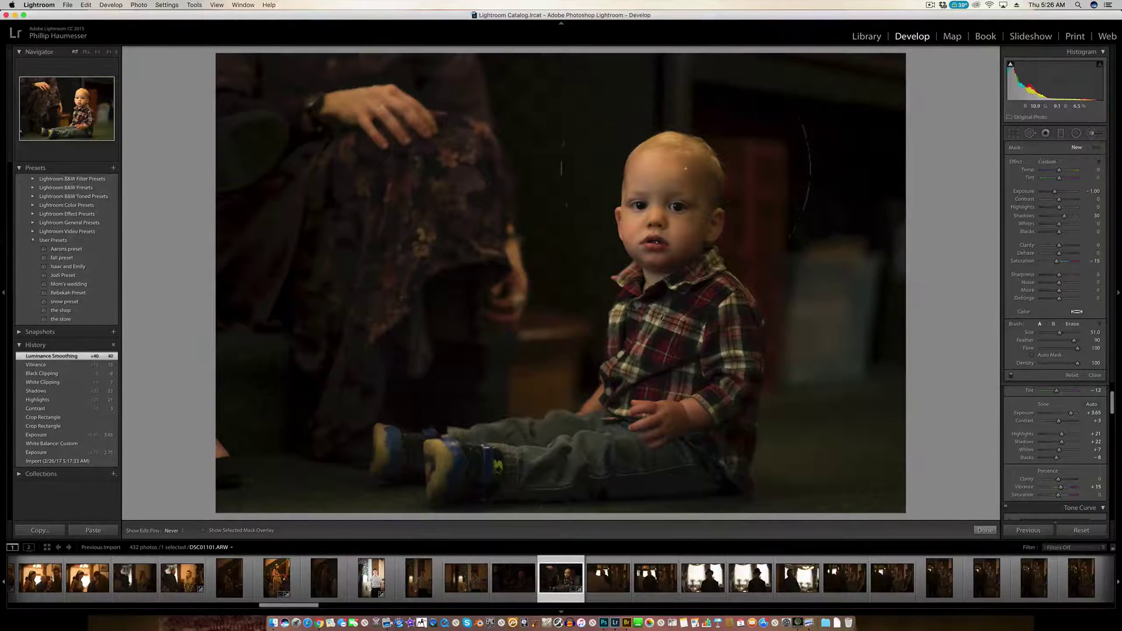
key("h")
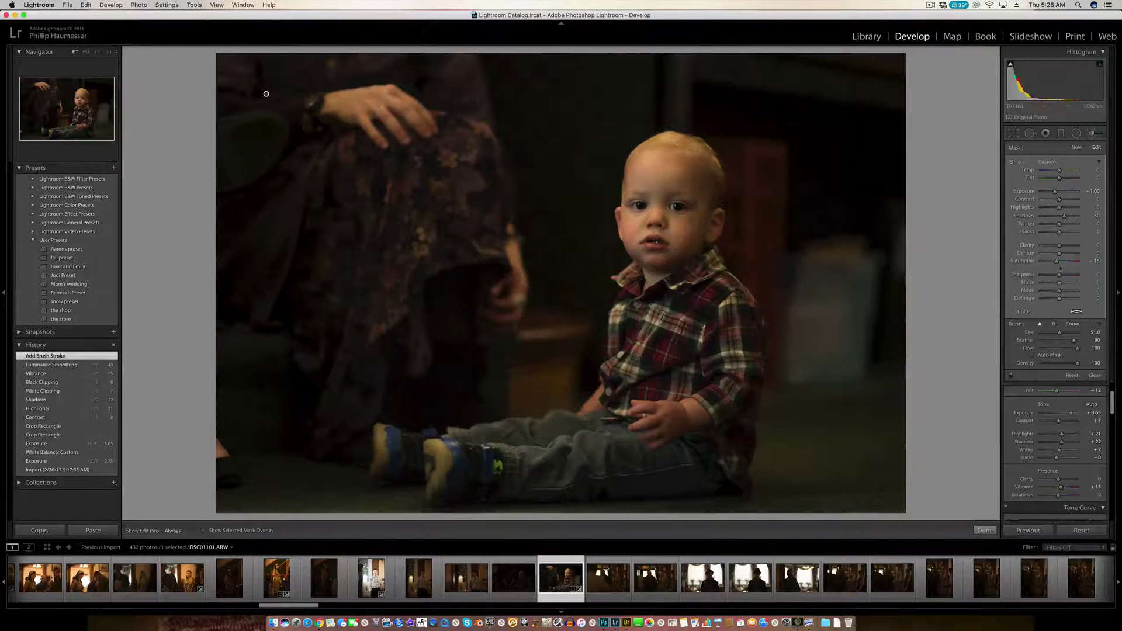
Erase the darkening from the child's face and upper body with a soft eraser brush of size 43
key("alt")
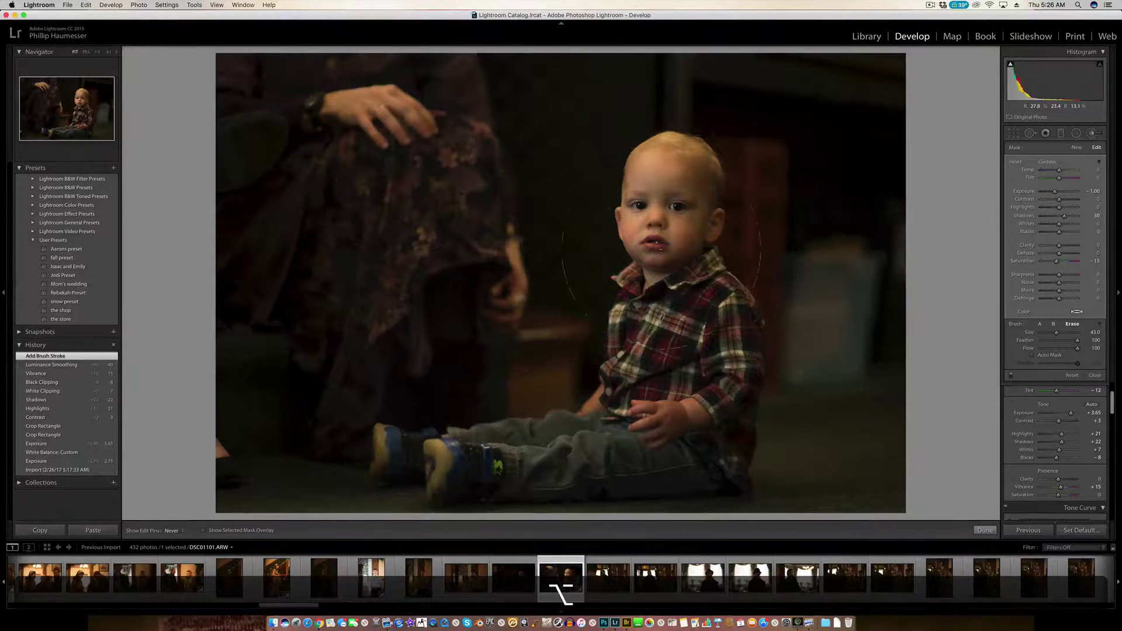
left_click_drag(667, 223, 660, 203)
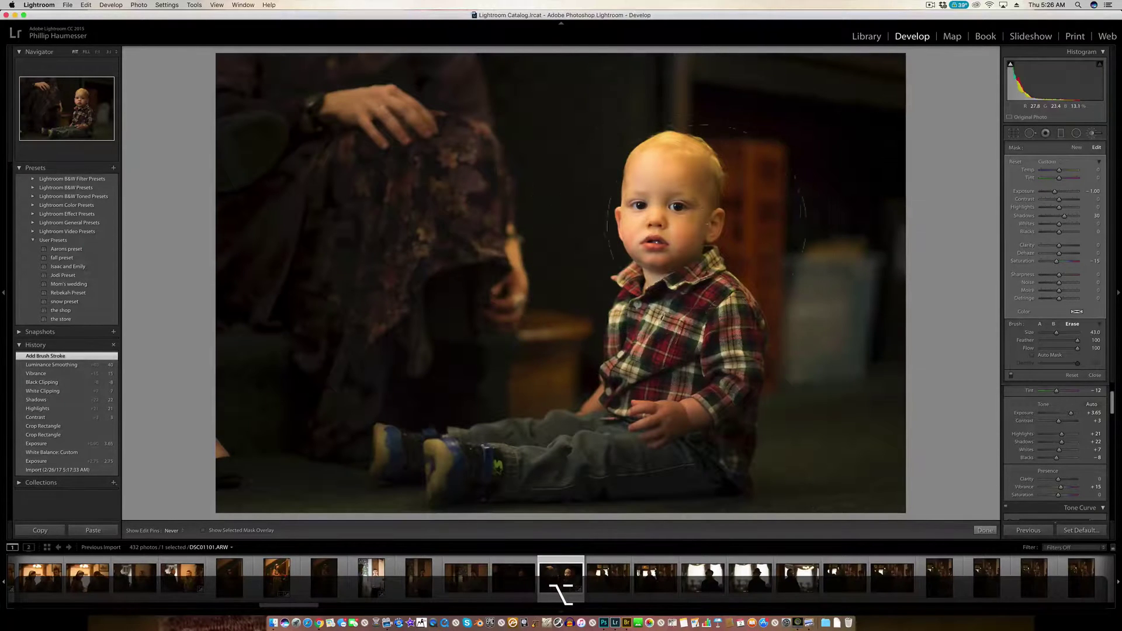
mouse_move(632, 215)
left_mouse_down()
mouse_move(662, 235)
mouse_move(635, 238)
mouse_move(725, 219)
left_mouse_up()
left_click(662, 234)
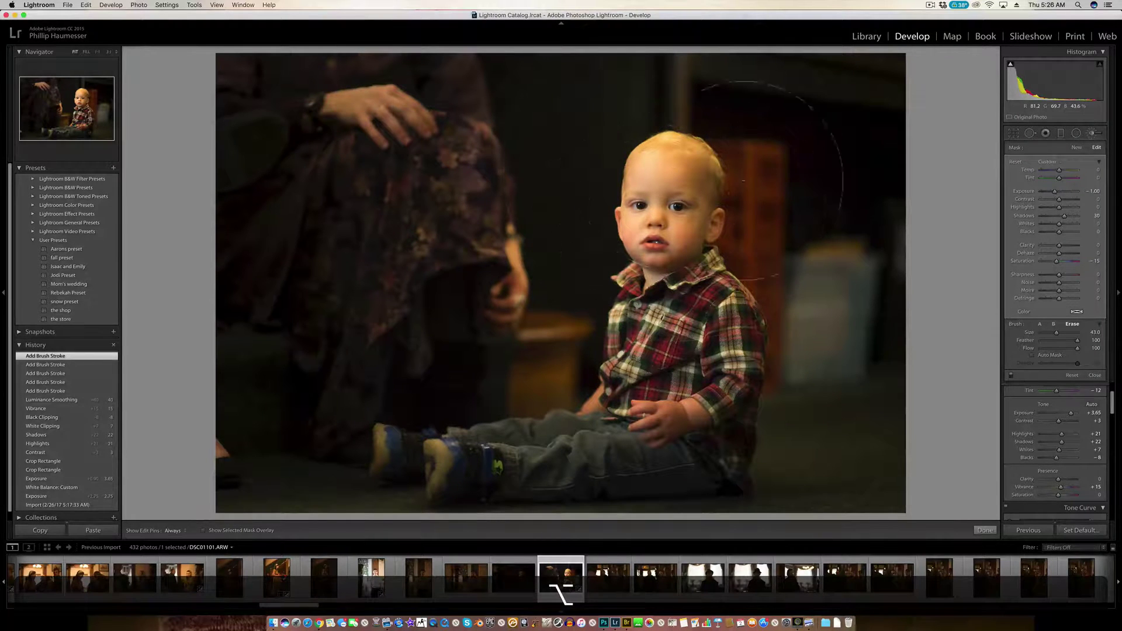
left_click_drag(743, 181, 661, 209)
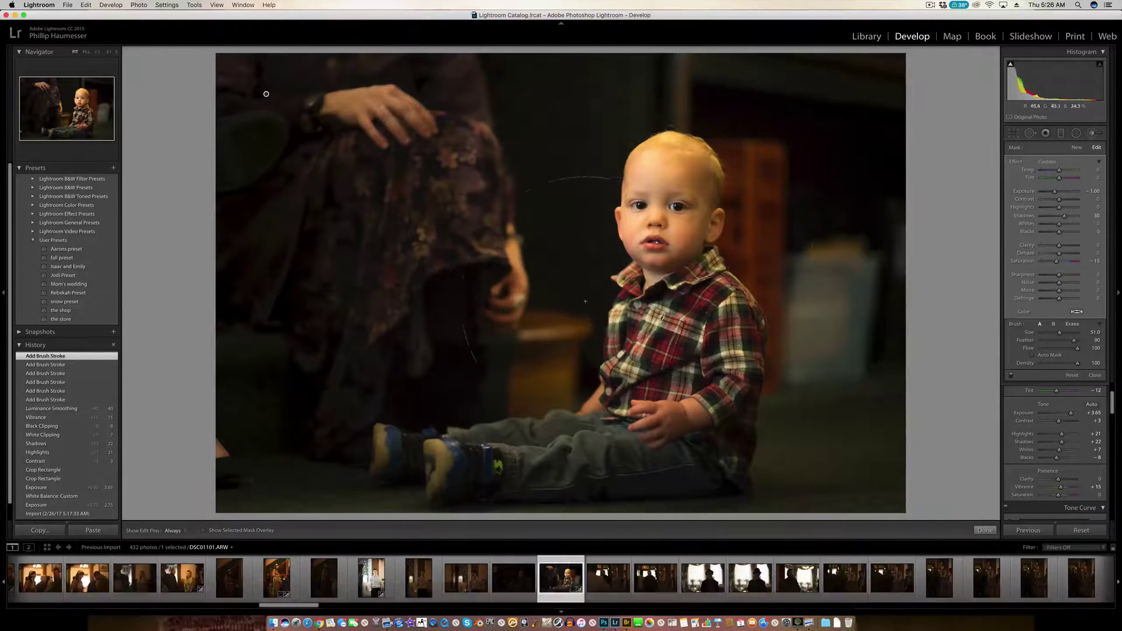
key("alt")
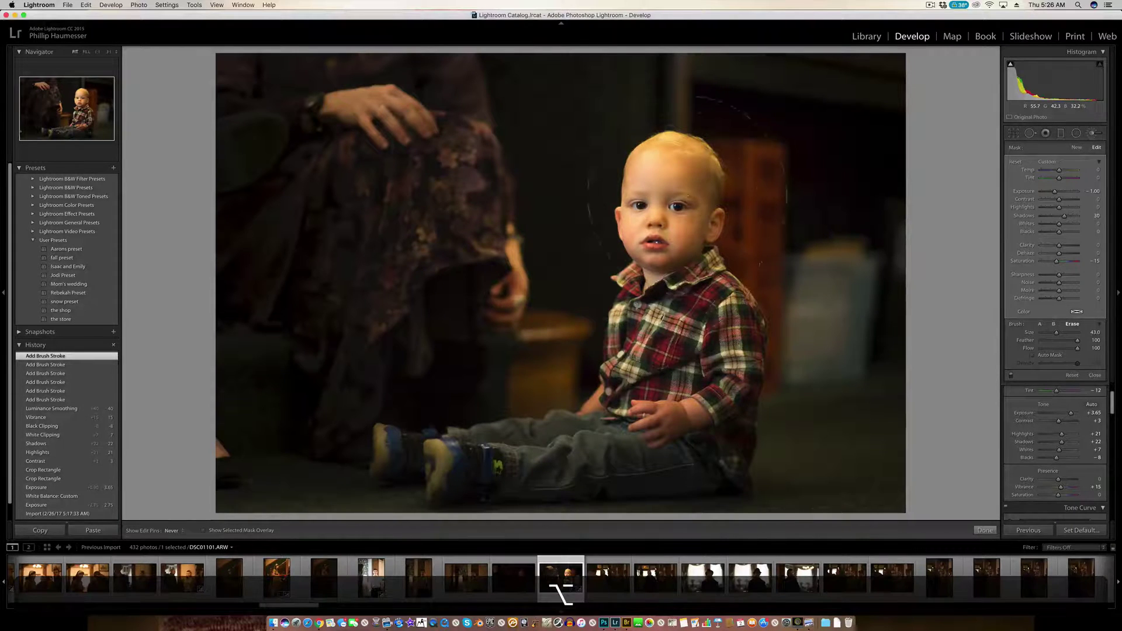
mouse_move(687, 196)
left_mouse_down()
mouse_move(704, 234)
mouse_move(706, 223)
mouse_move(674, 243)
mouse_move(698, 183)
mouse_move(674, 224)
left_mouse_up()
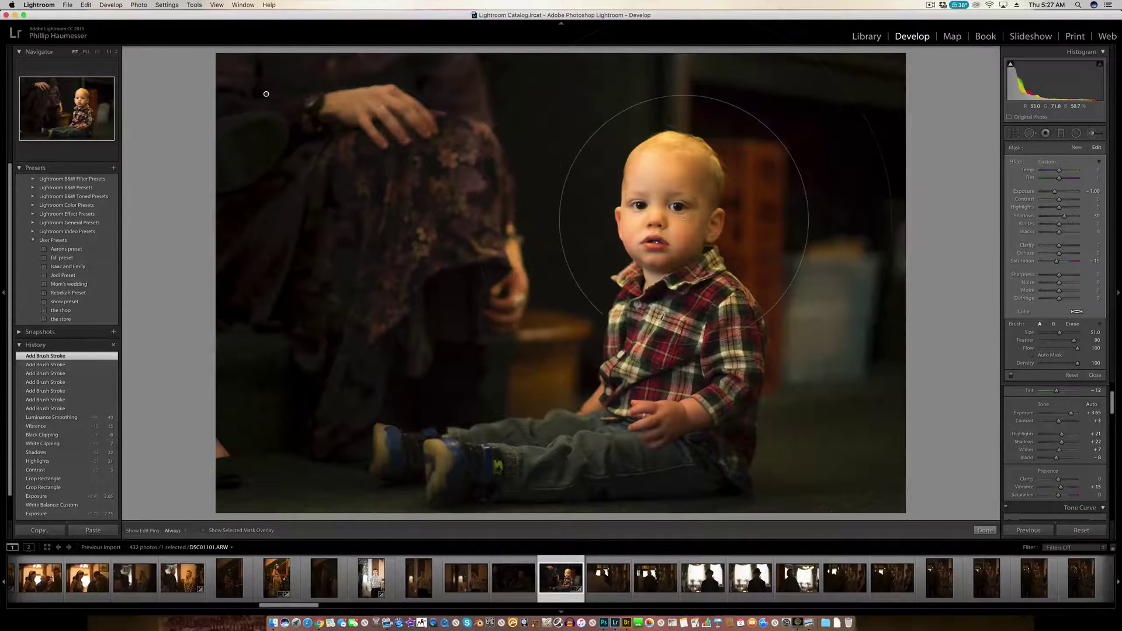
key("alt")
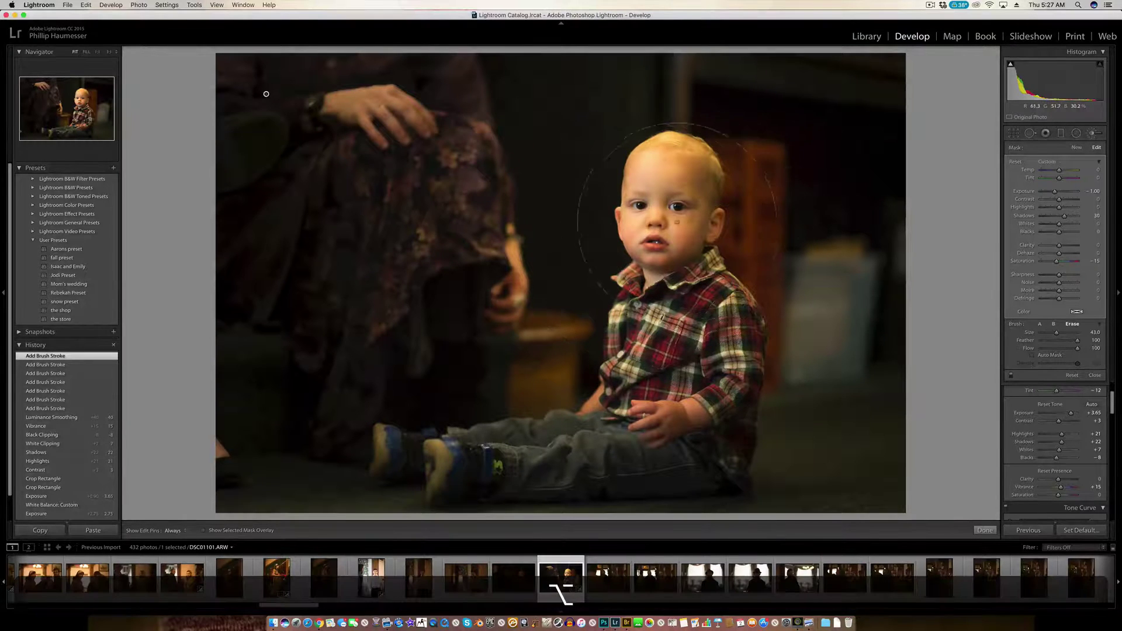
left_click(677, 219)
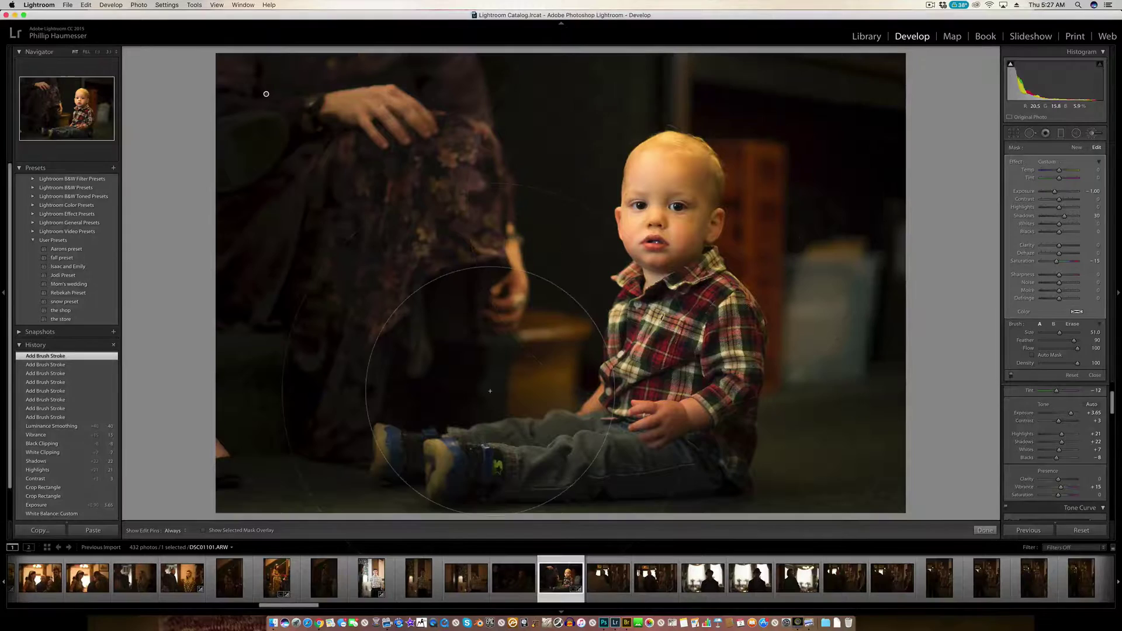
key("ctrl")
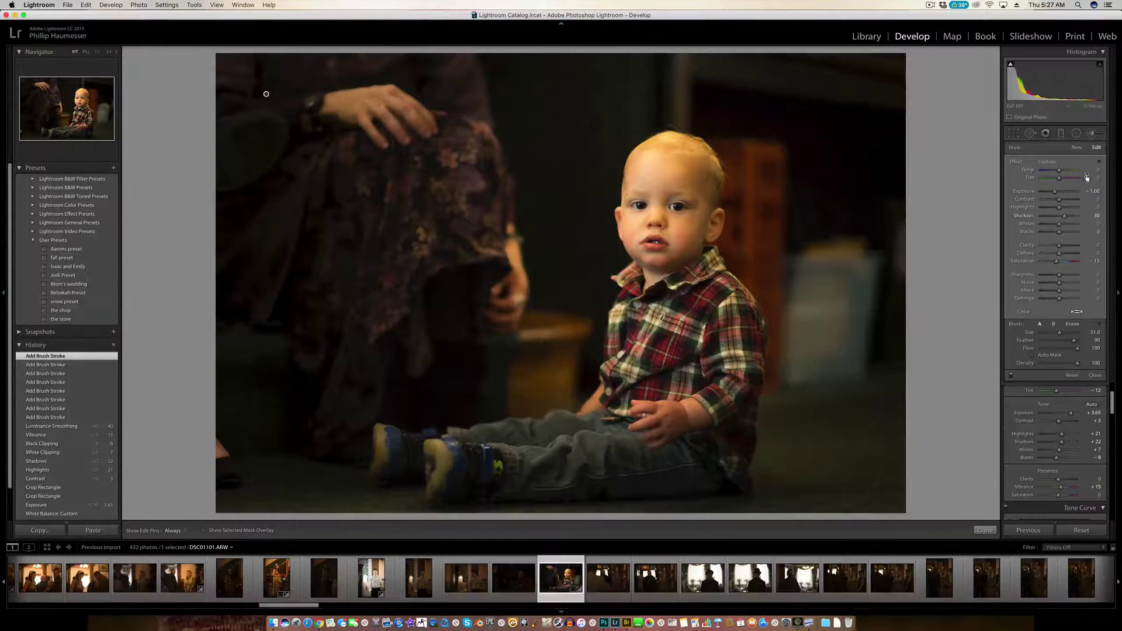
Start a new brush adjustment, reset its effect settings and set its exposure to 0.40
left_click(1076, 148)
key("alt")
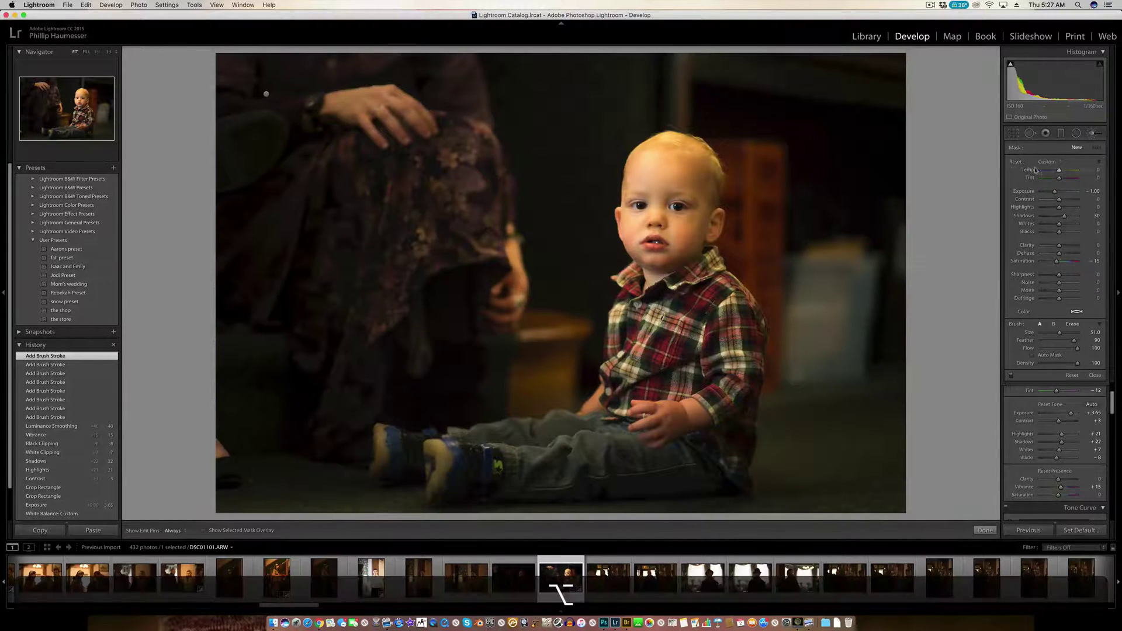
left_click(1014, 162, "alt")
left_click(1092, 191)
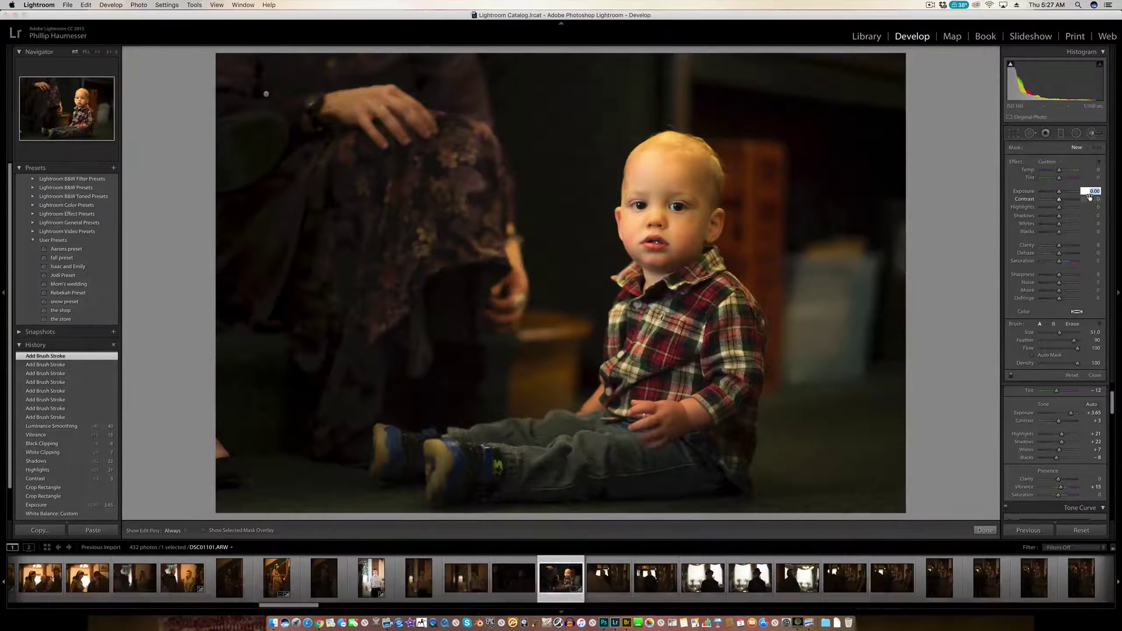
type("0.4")
key("Return")
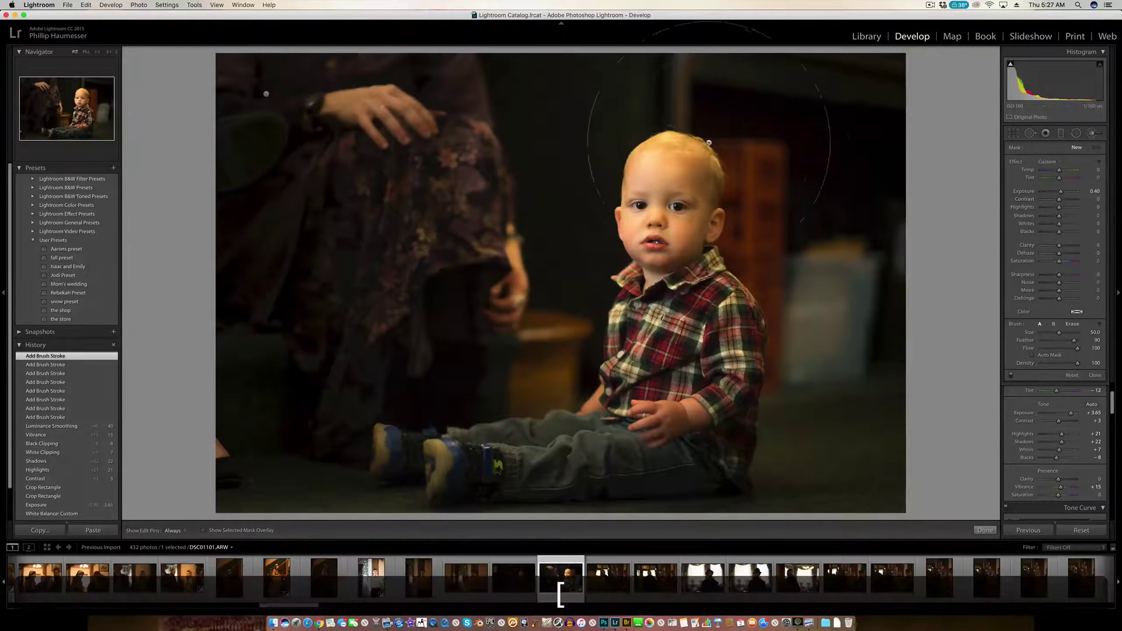
Reduce the brush size to 10 and paint the brightening effect over the child's face, toggling the edit pins' visibility
scroll(676, 200, "down", 5)
key("bracketleft")
key("bracketleft")
key("bracketleft")
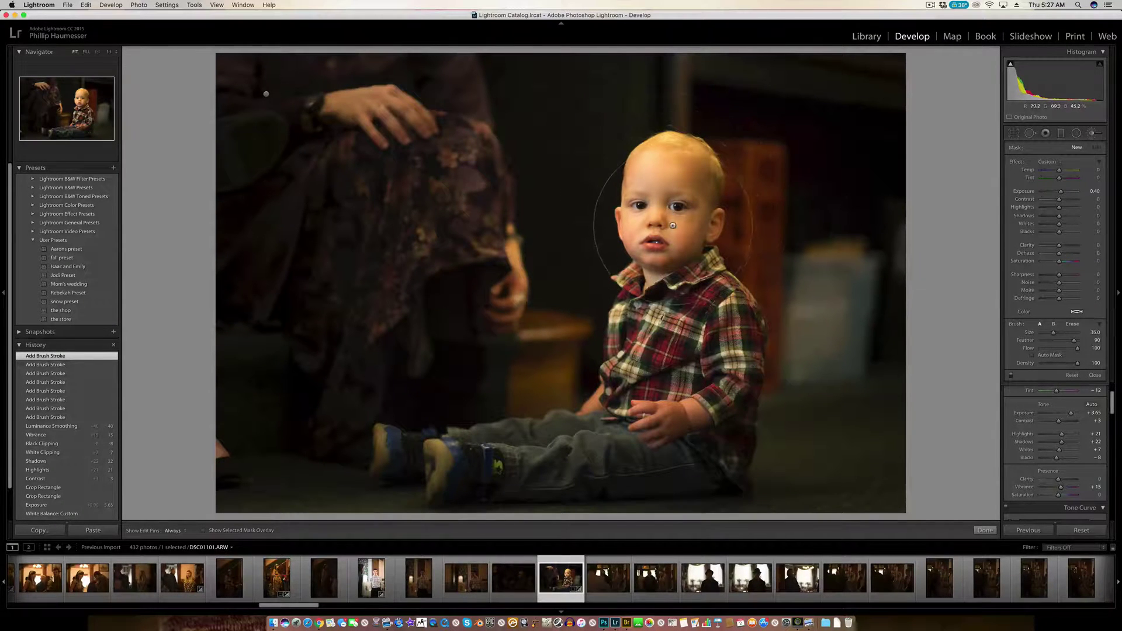
scroll(669, 189, "down", 3)
key("h")
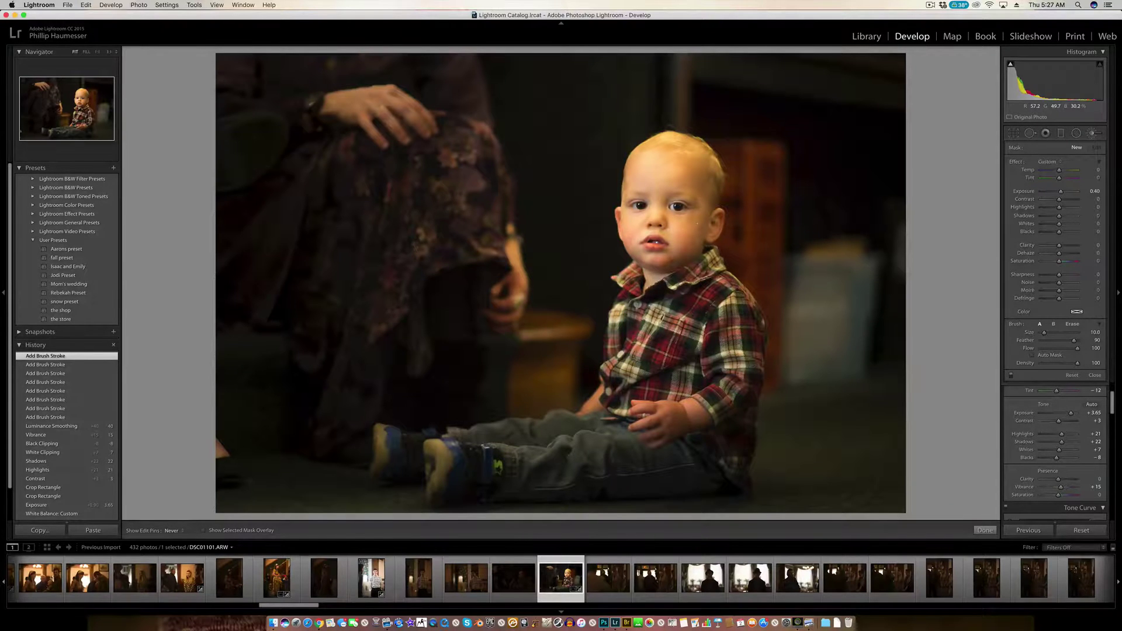
left_click(694, 175)
left_click(692, 170)
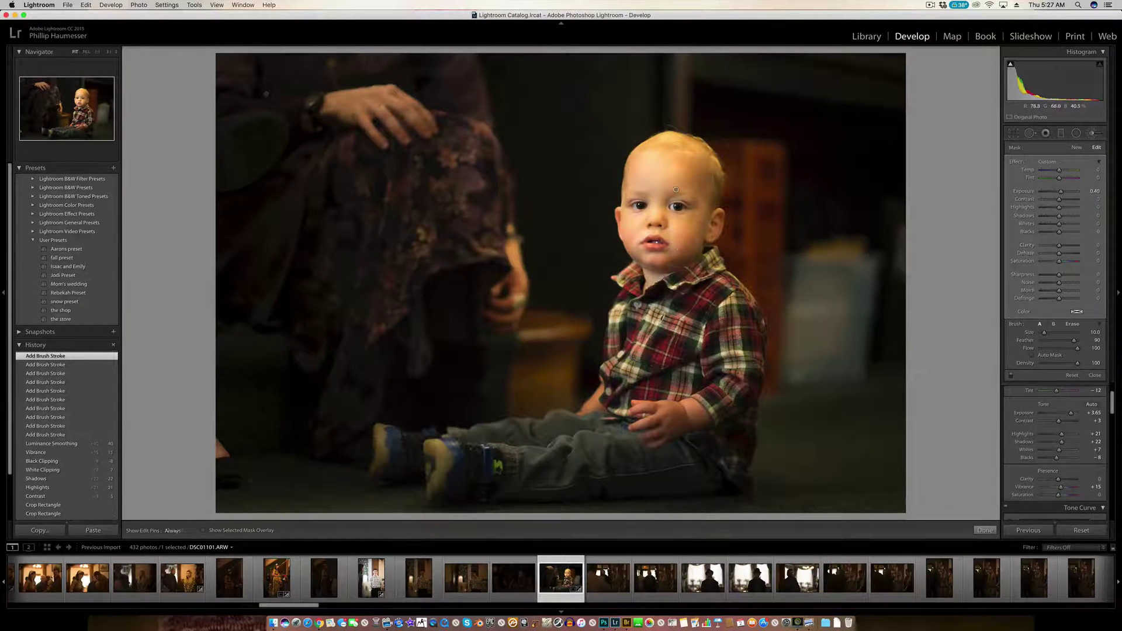
mouse_move(678, 249)
left_mouse_down()
mouse_move(654, 261)
mouse_move(660, 267)
mouse_move(694, 196)
left_mouse_up()
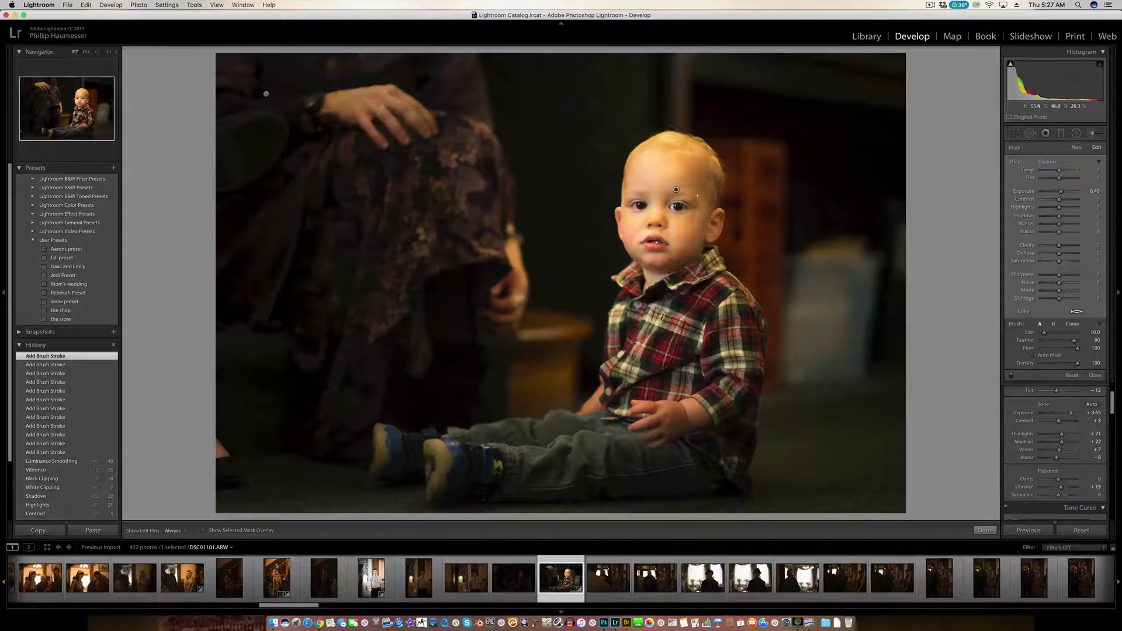
key("h")
left_click_drag(696, 226, 702, 205)
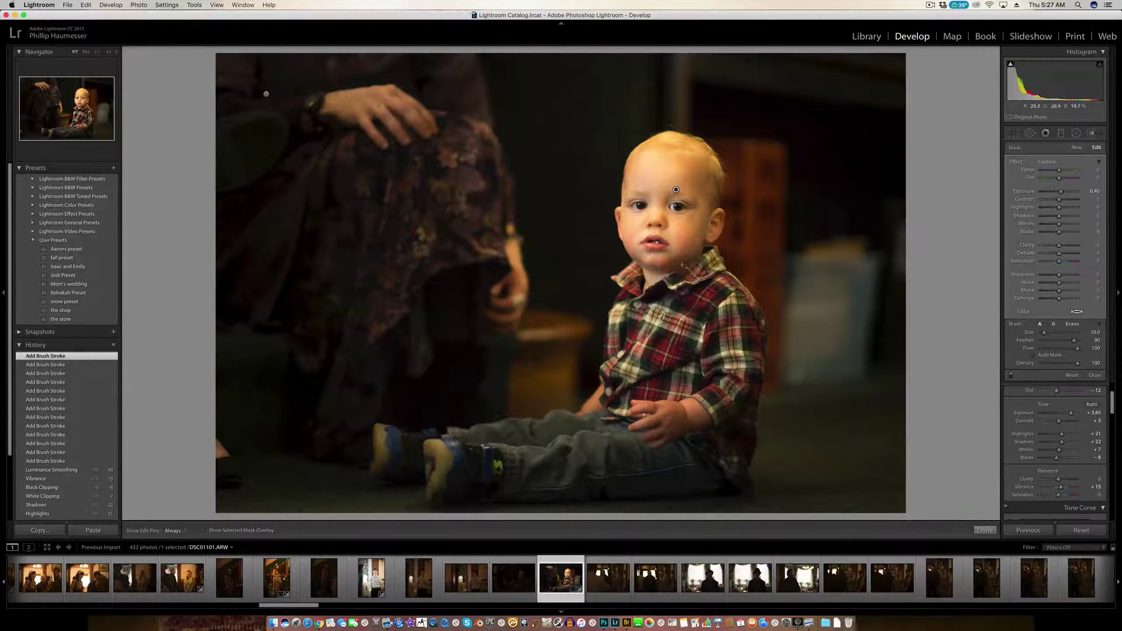
Send the adjusted photo to Adobe Photoshop CC 2017 for further editing
key("alt")
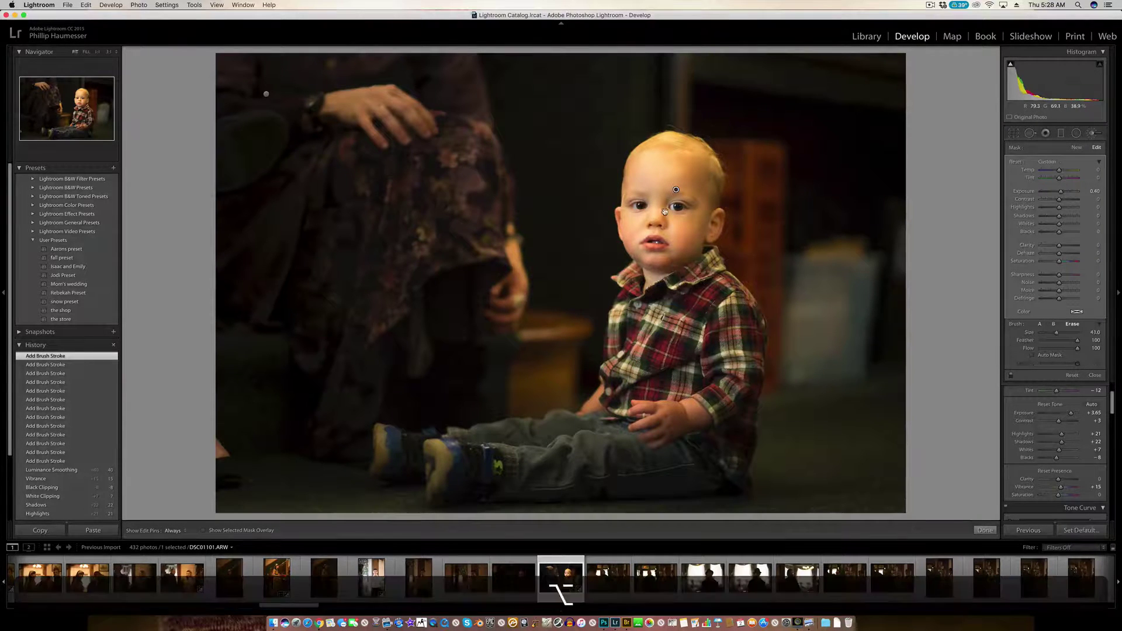
right_click(653, 213)
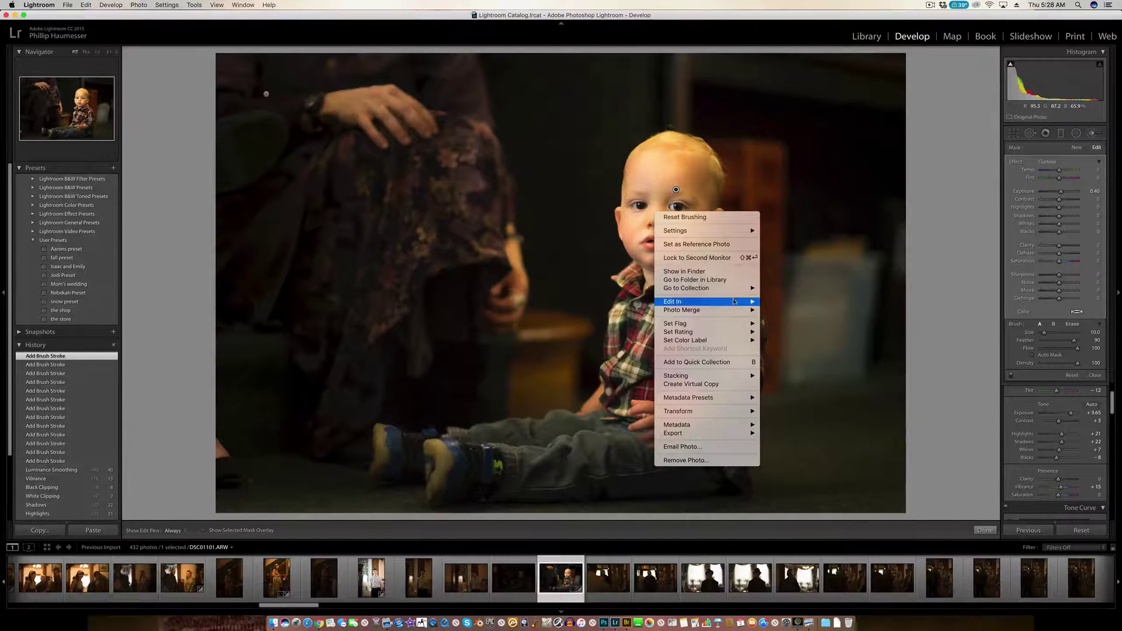
mouse_move(759, 302)
left_click(811, 302)
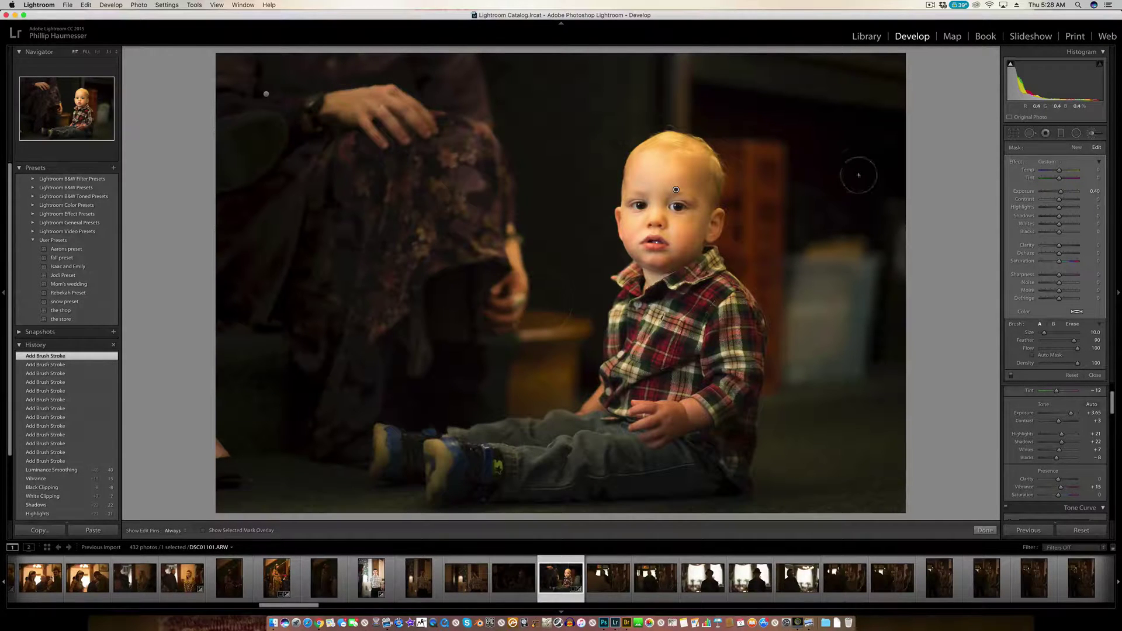
right_click(620, 180)
mouse_move(692, 269)
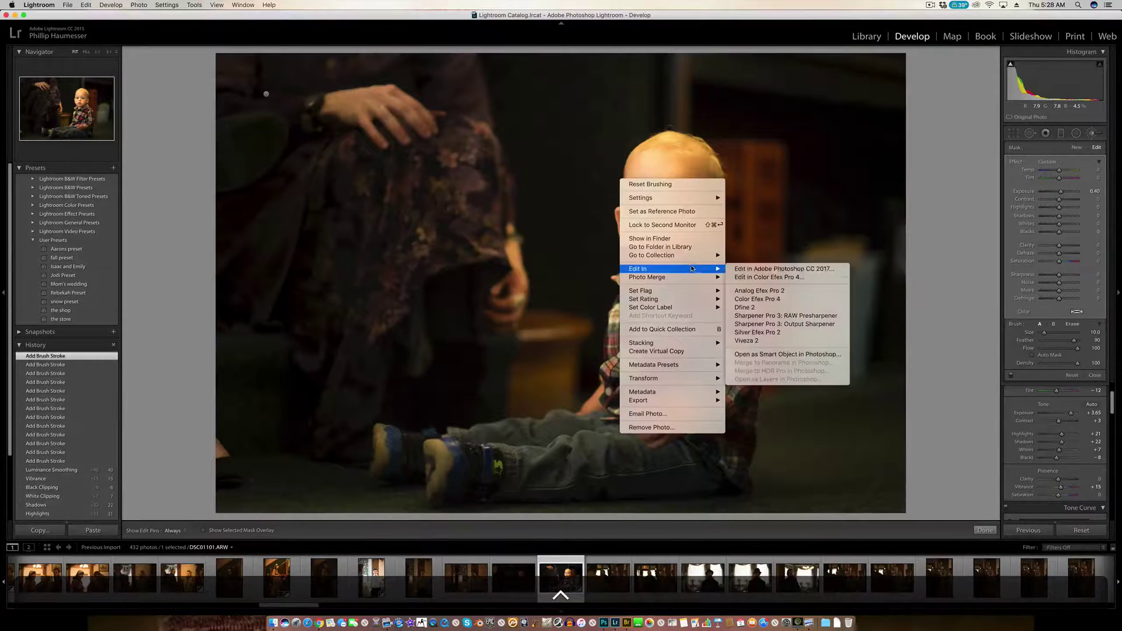
left_click(789, 269)
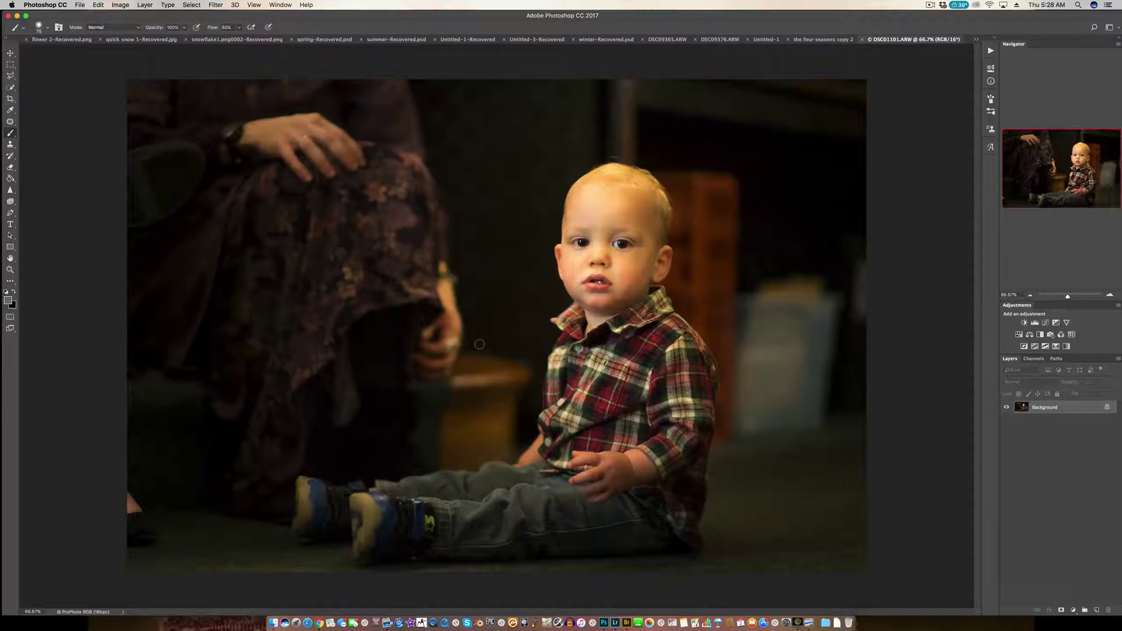
Duplicate the background layer and patch the skin beneath the child's eye nearer the fully visible ear with smooth cheek skin
key("super+j")
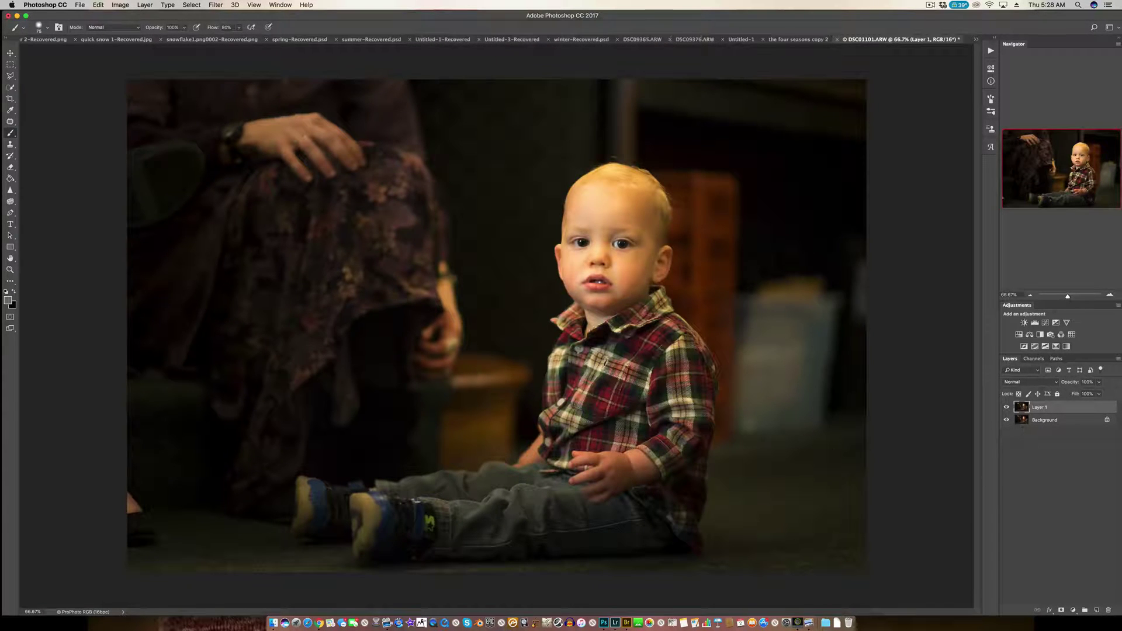
scroll(617, 260, "up", 5)
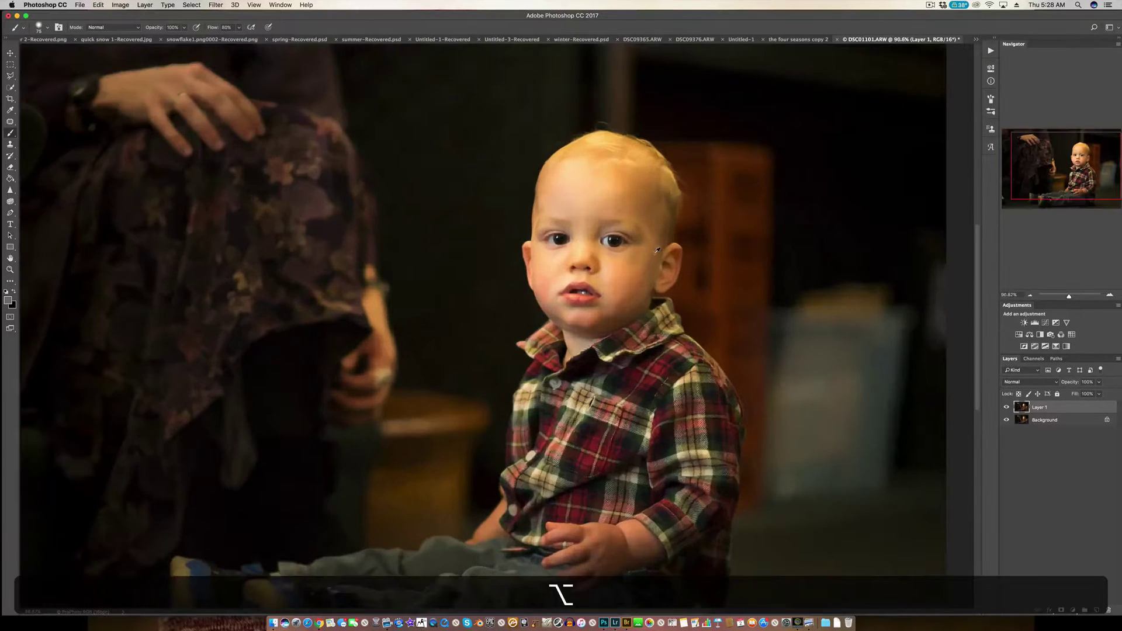
scroll(617, 260, "up", 4)
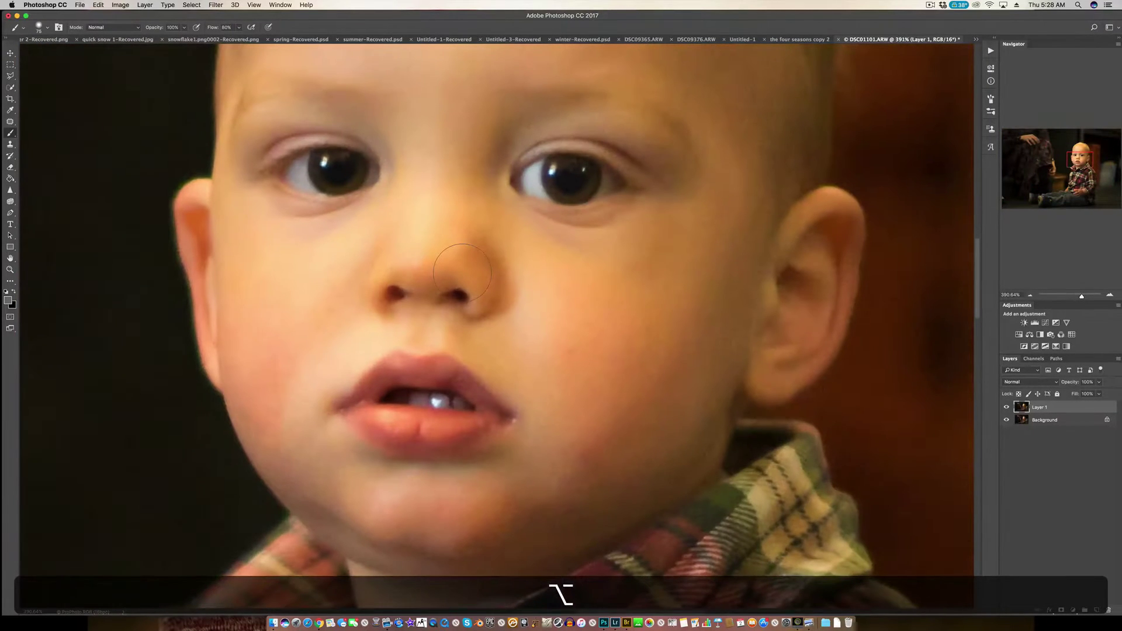
key("j")
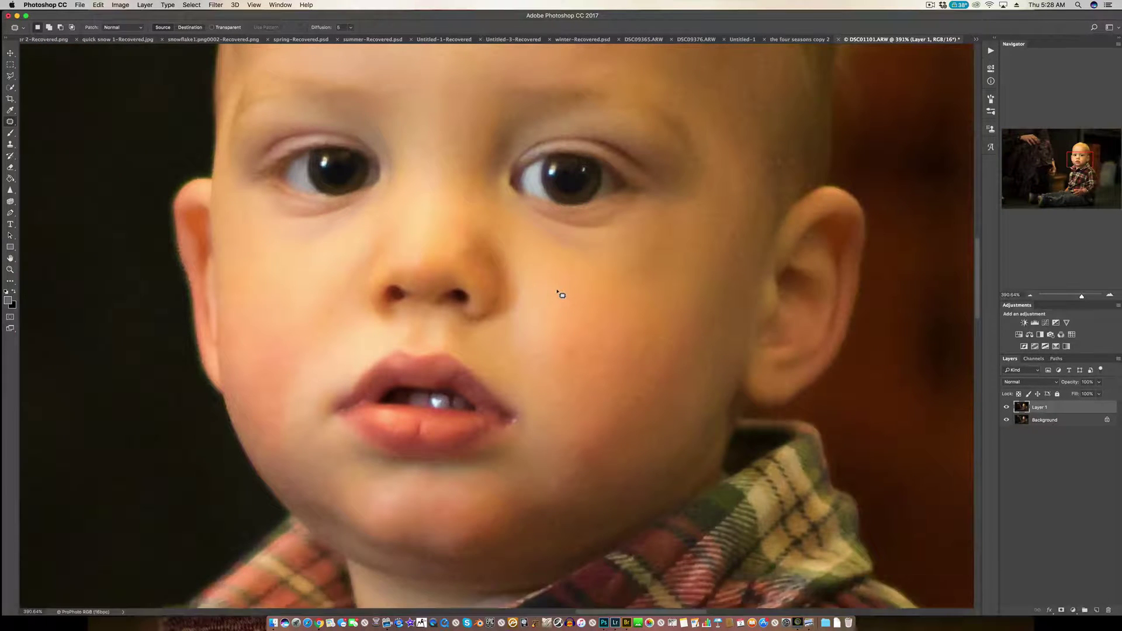
mouse_move(651, 200)
left_mouse_down()
mouse_move(523, 207)
mouse_move(576, 215)
mouse_move(642, 203)
mouse_move(529, 203)
mouse_move(513, 215)
mouse_move(548, 252)
mouse_move(608, 266)
mouse_move(653, 211)
left_mouse_up()
mouse_move(572, 224)
left_mouse_down()
mouse_move(587, 293)
mouse_move(574, 314)
left_mouse_up()
key("ctrl+d")
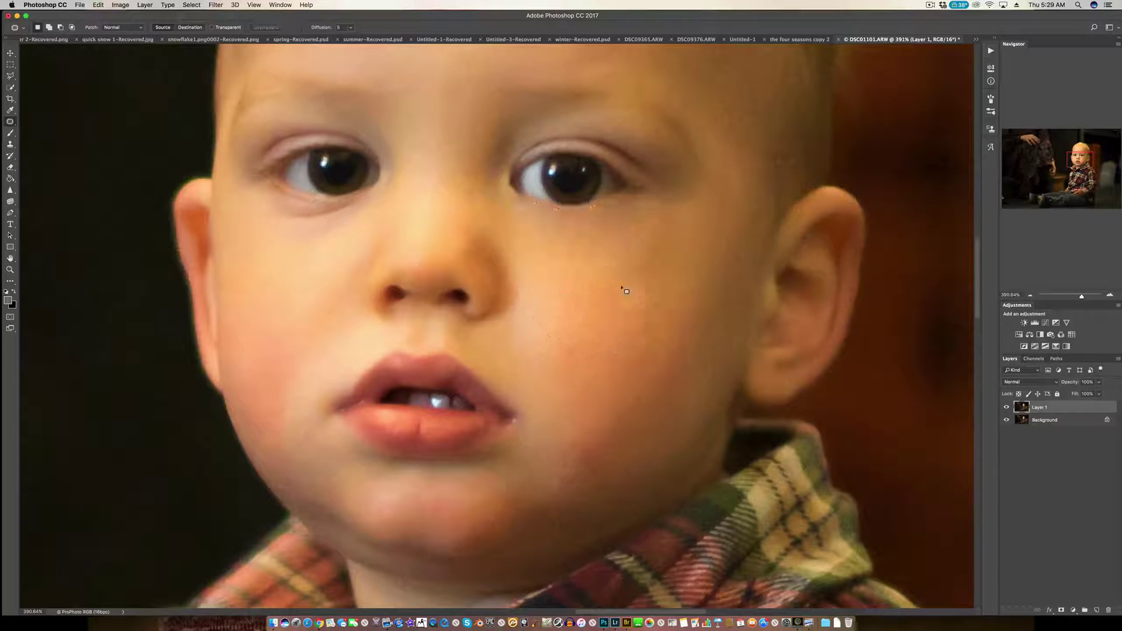
Patch the skin beneath the child's other eye and a small area on the opposite cheek
mouse_move(372, 201)
left_mouse_down()
mouse_move(365, 193)
mouse_move(257, 216)
mouse_move(313, 244)
mouse_move(374, 215)
mouse_move(371, 204)
mouse_move(308, 251)
mouse_move(318, 253)
mouse_move(363, 220)
mouse_move(287, 226)
mouse_move(312, 246)
mouse_move(310, 267)
left_mouse_up()
left_click(330, 277)
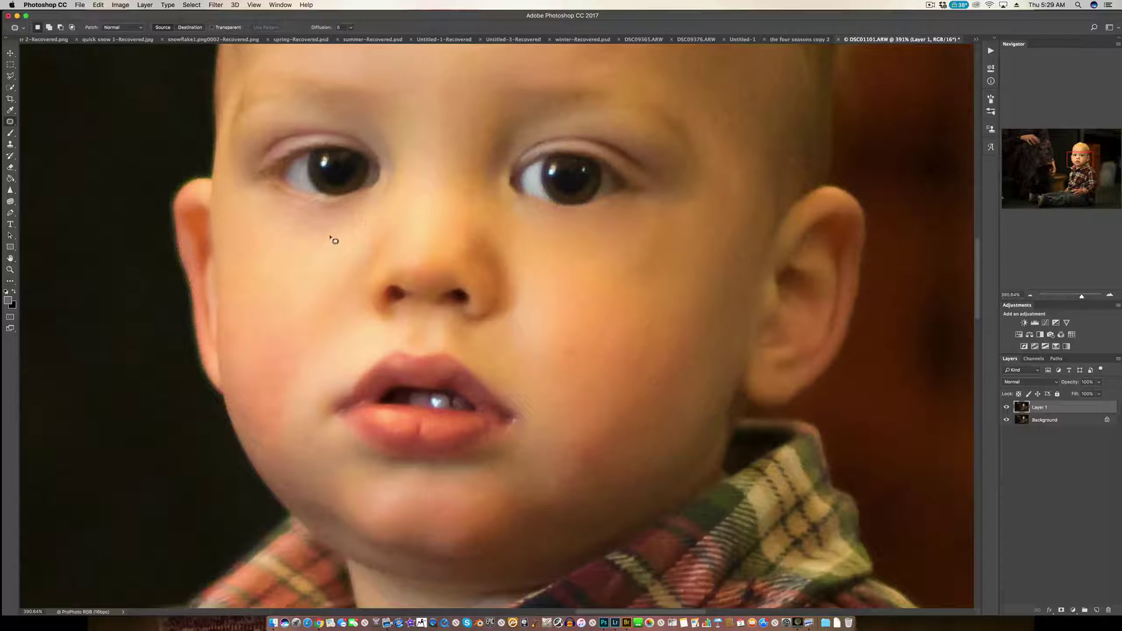
mouse_move(564, 335)
left_mouse_down()
mouse_move(573, 363)
mouse_move(566, 336)
mouse_move(593, 373)
left_mouse_up()
Sharpen the irises of both of the child's eyes on the duplicated layer with the Sharpen tool
left_click(8, 191)
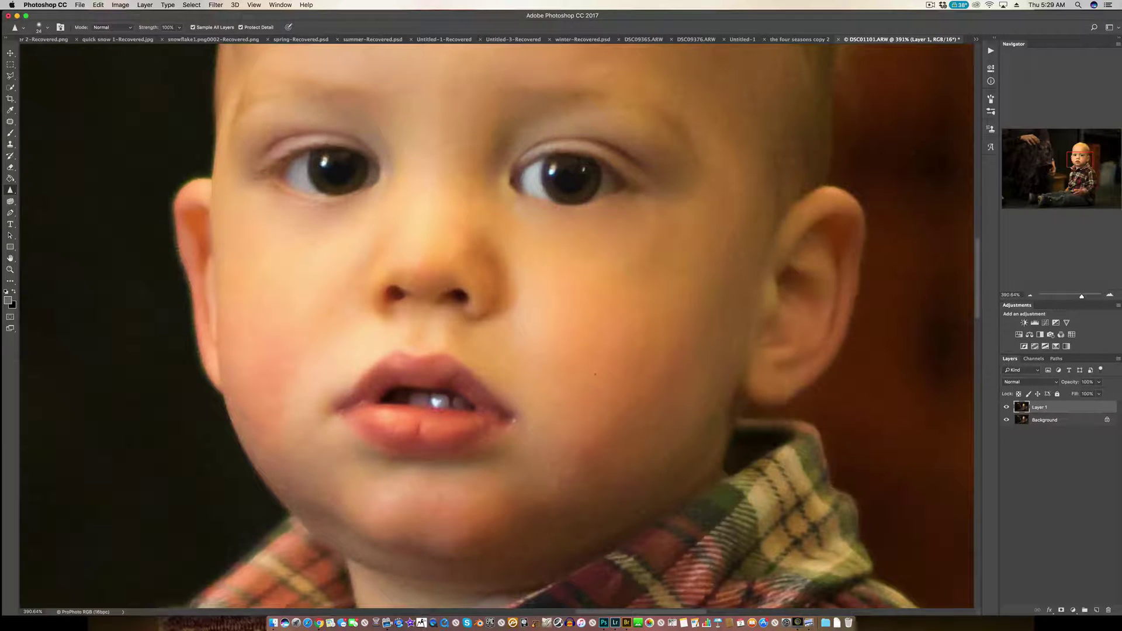
left_click_drag(551, 179, 555, 175)
key("j")
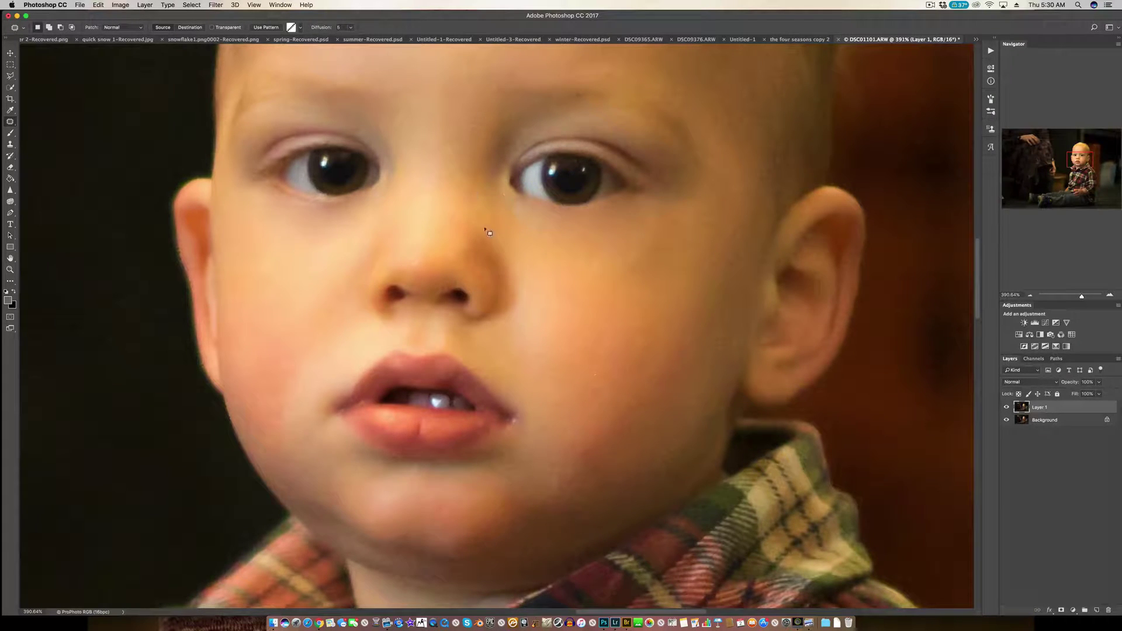
left_click(635, 298)
left_click(10, 191)
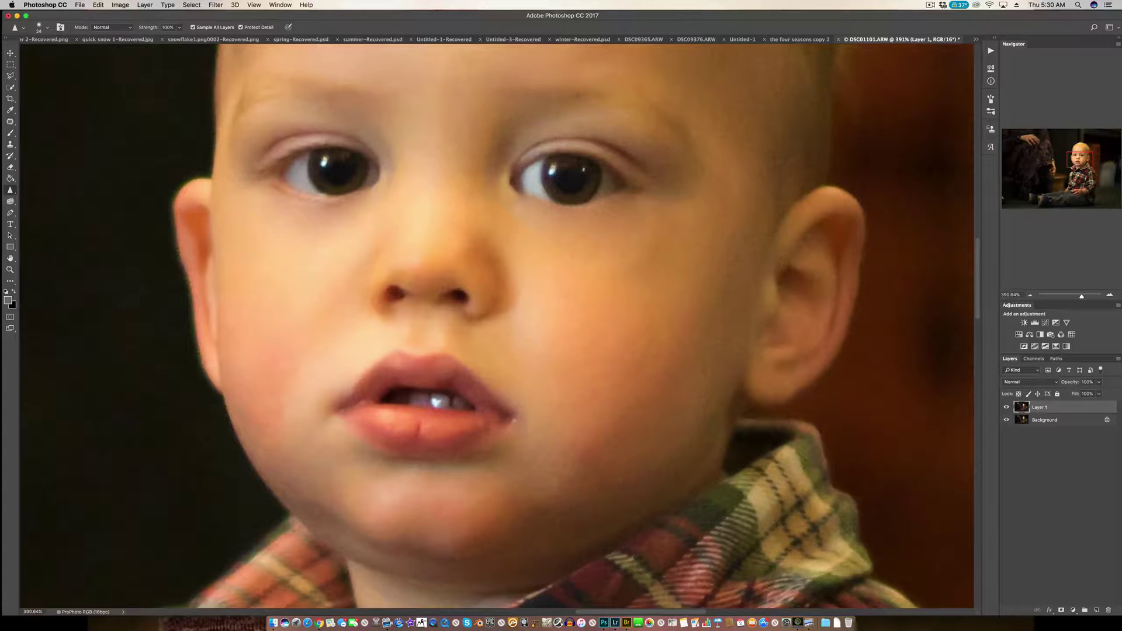
mouse_move(584, 174)
left_mouse_down()
mouse_move(593, 168)
mouse_move(559, 175)
mouse_move(577, 194)
mouse_move(581, 183)
left_mouse_up()
mouse_move(360, 158)
left_mouse_down()
mouse_move(330, 162)
mouse_move(342, 187)
mouse_move(352, 183)
left_mouse_up()
Add a Curves adjustment layer that brightens the midtones and invert its mask to black
left_click(1045, 458)
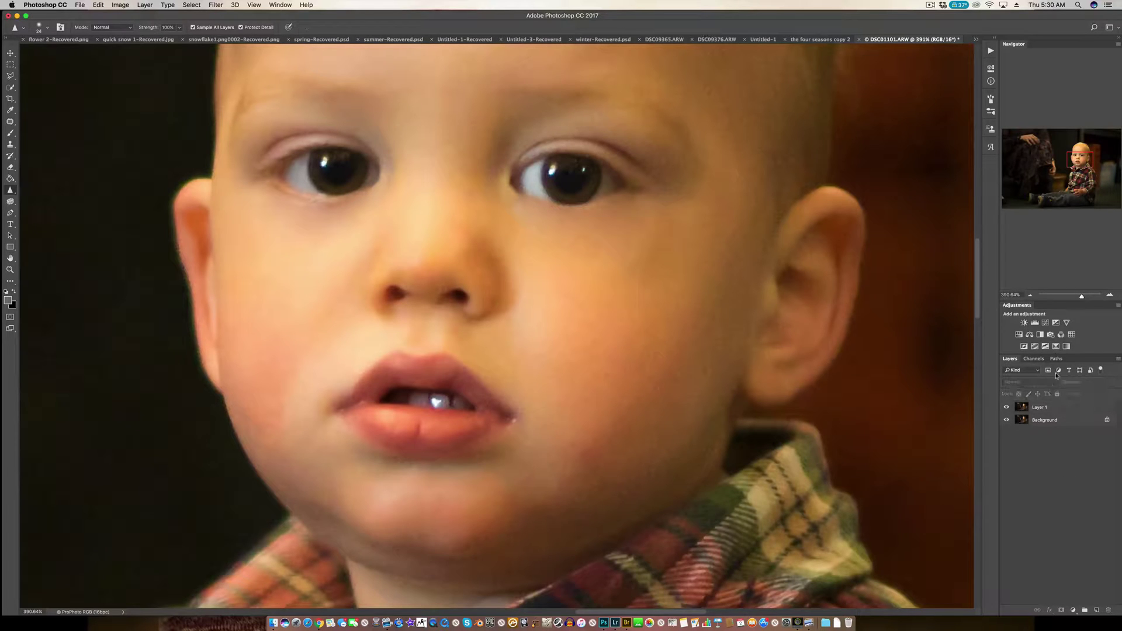
left_click(1073, 610)
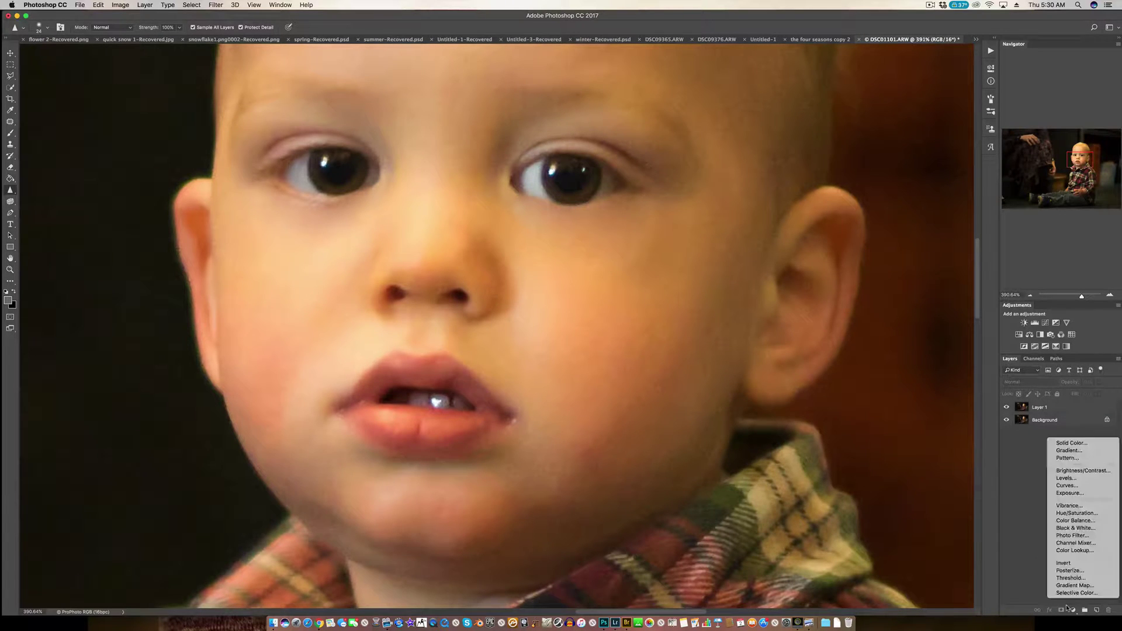
left_click(1067, 486)
left_click_drag(899, 184, 899, 162)
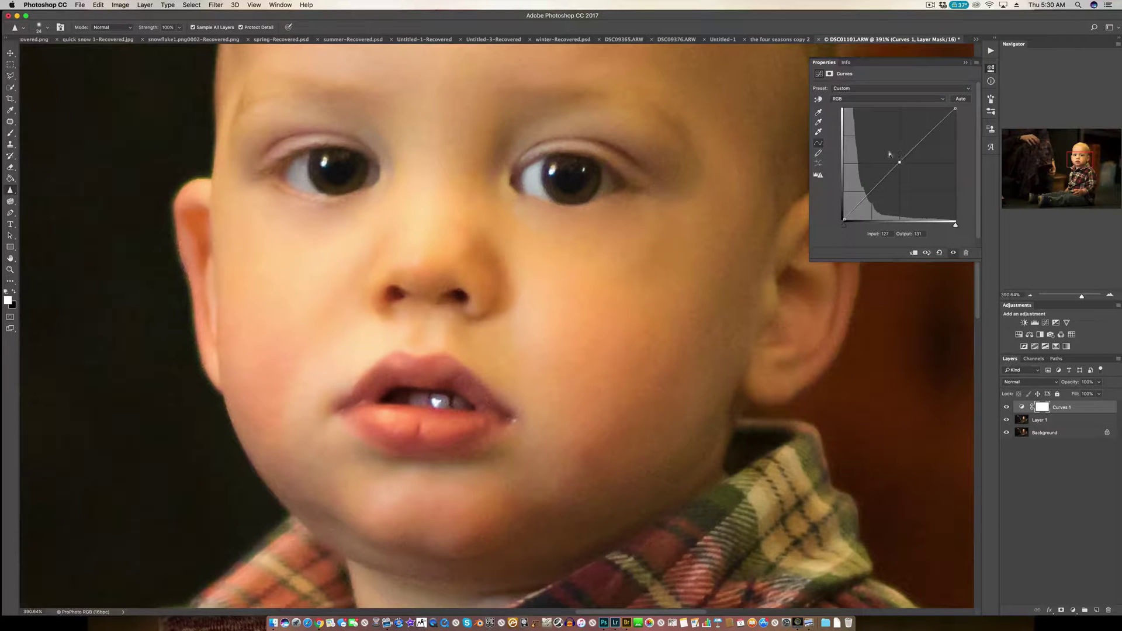
left_click_drag(900, 162, 893, 158)
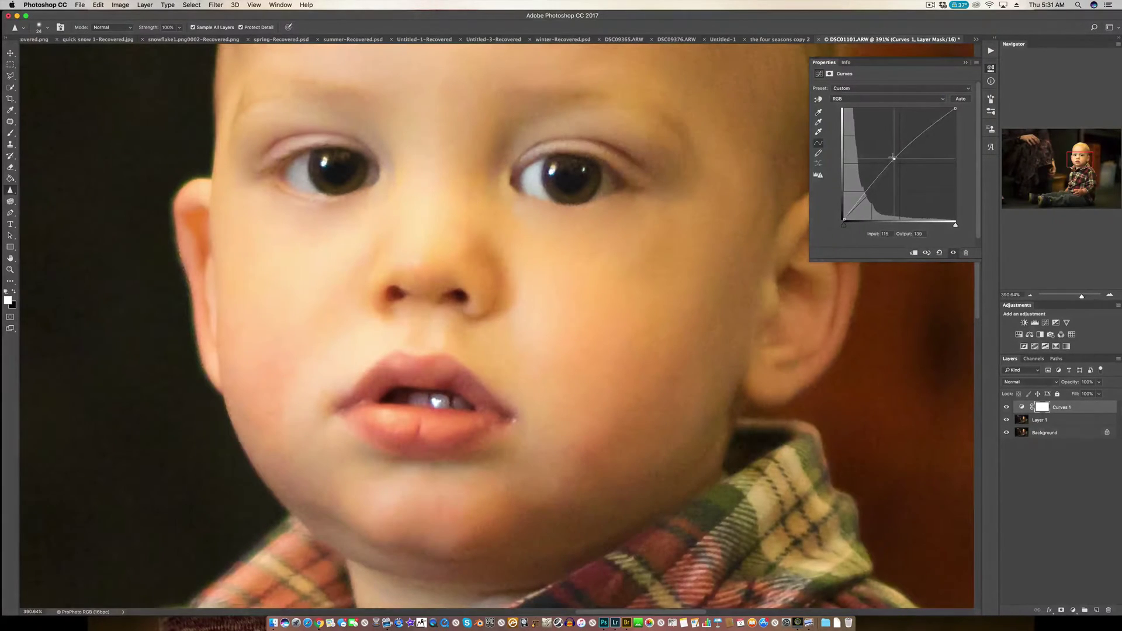
left_click(964, 63)
key("super+i")
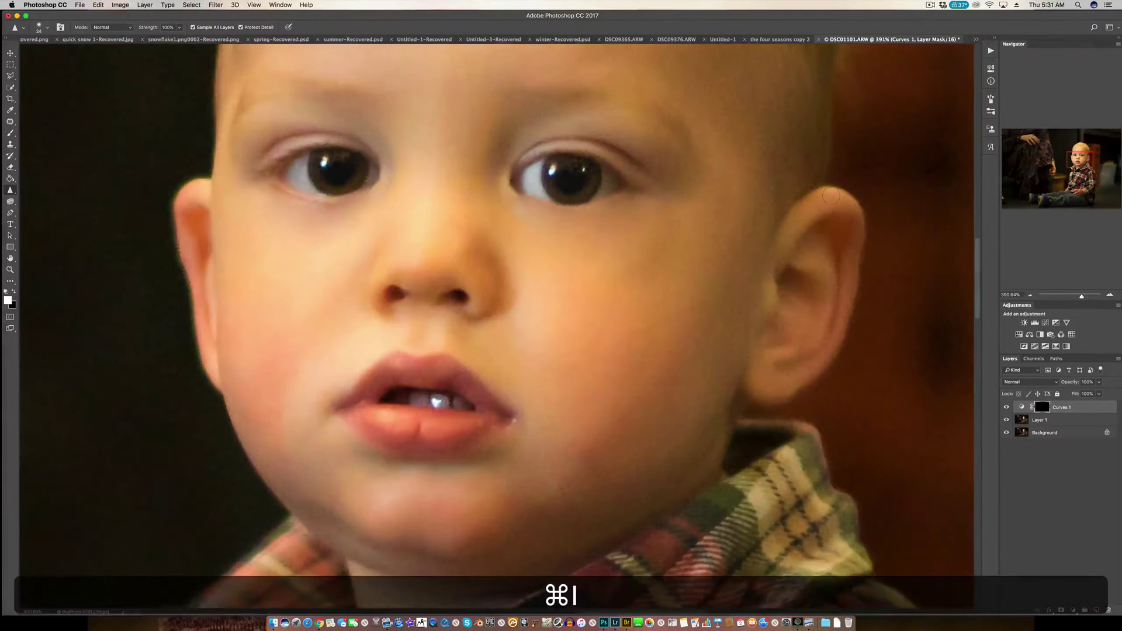
Paint white on the Curves mask over both irises with a small soft brush to brighten the eyes
left_click_drag(589, 185, 584, 184)
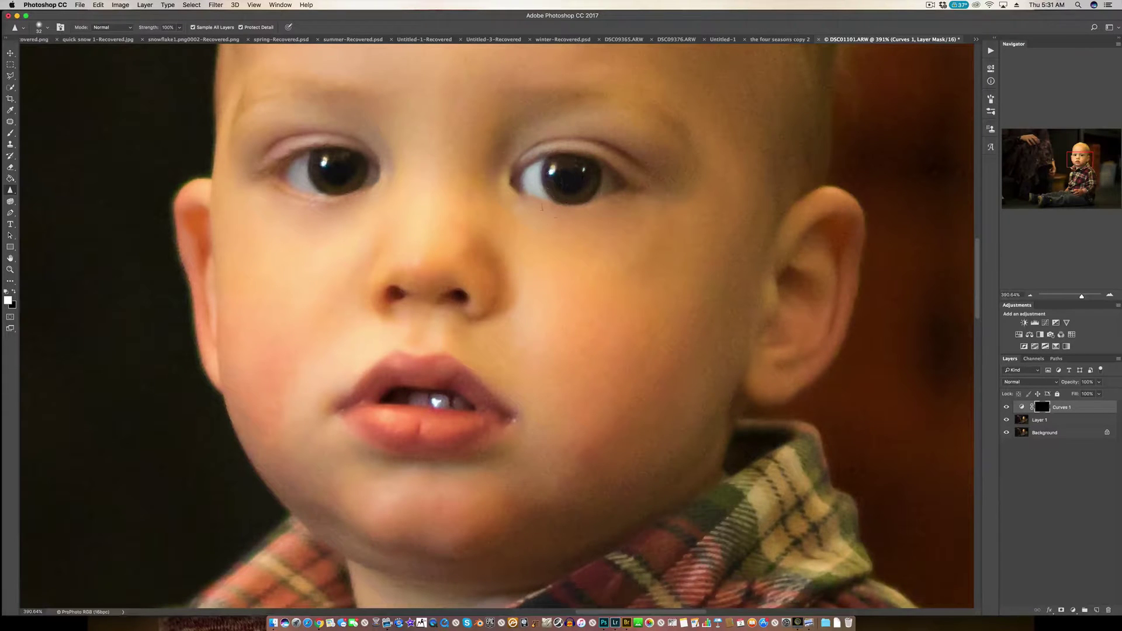
key("b")
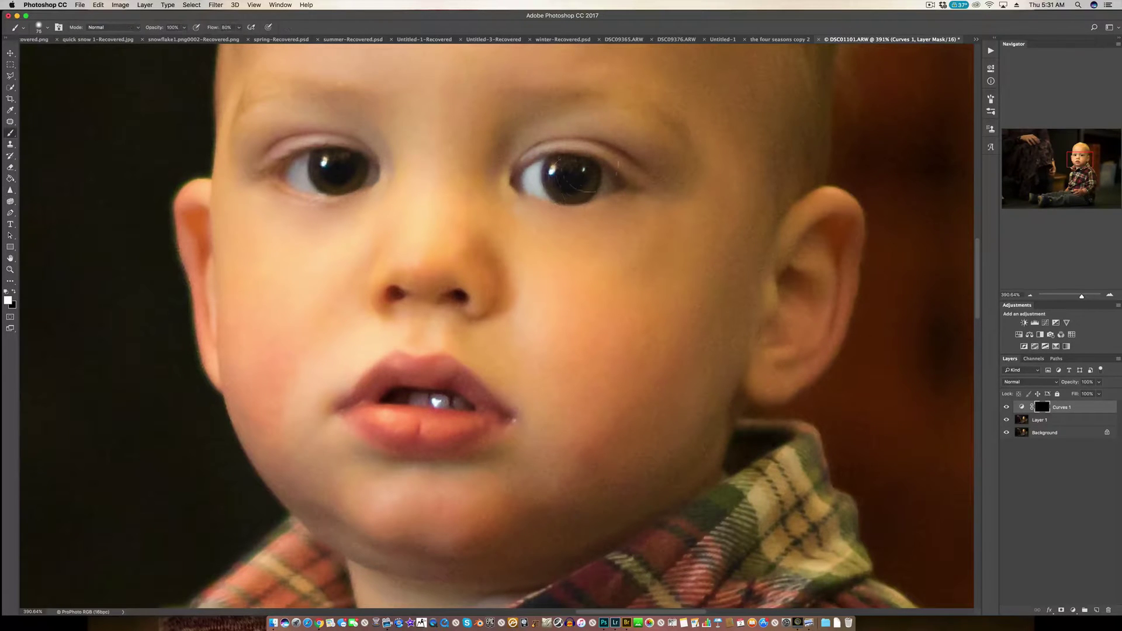
mouse_move(553, 187)
left_mouse_down()
mouse_move(516, 198)
mouse_move(573, 169)
mouse_move(587, 173)
mouse_move(559, 192)
mouse_move(588, 176)
left_mouse_up()
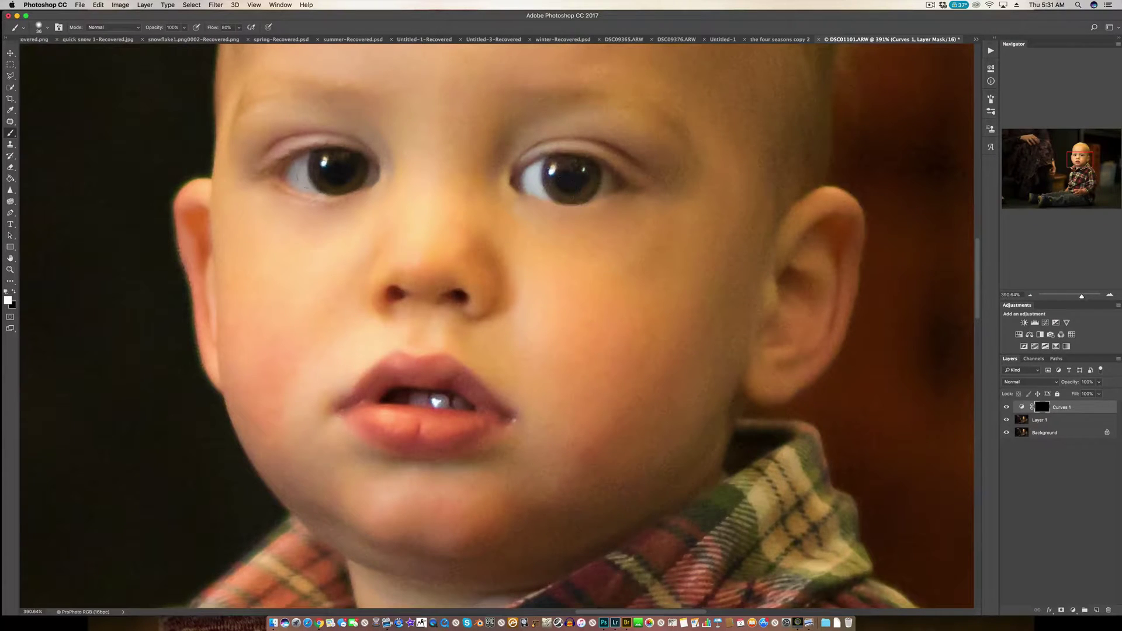
mouse_move(315, 174)
left_mouse_down()
mouse_move(358, 172)
mouse_move(316, 173)
mouse_move(321, 165)
mouse_move(365, 173)
left_mouse_up()
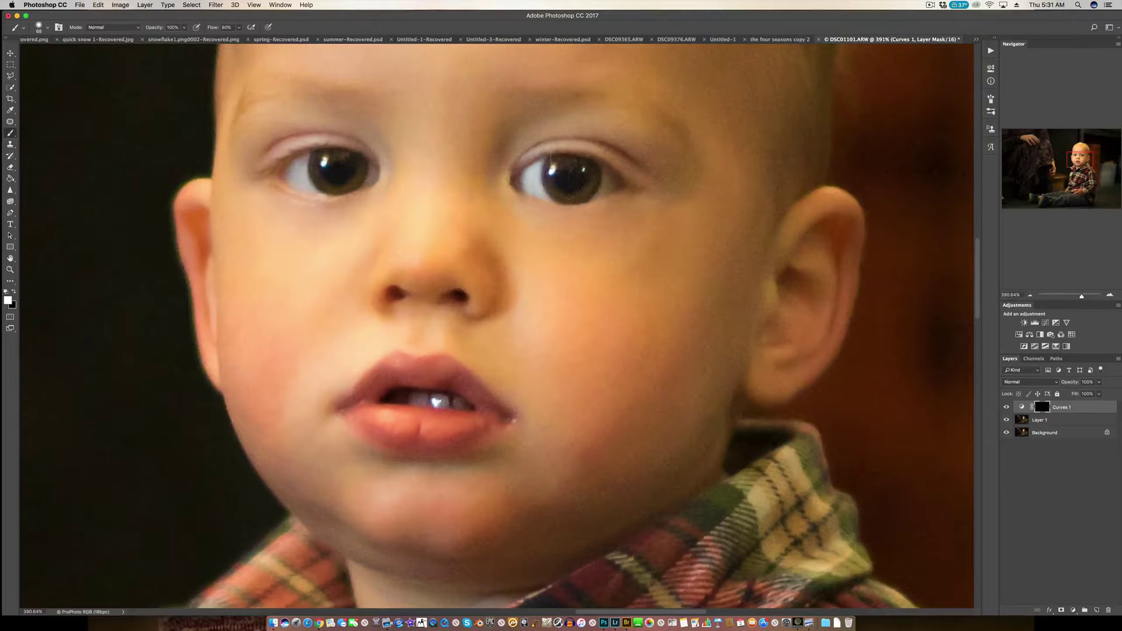
scroll(641, 173, "down", 1)
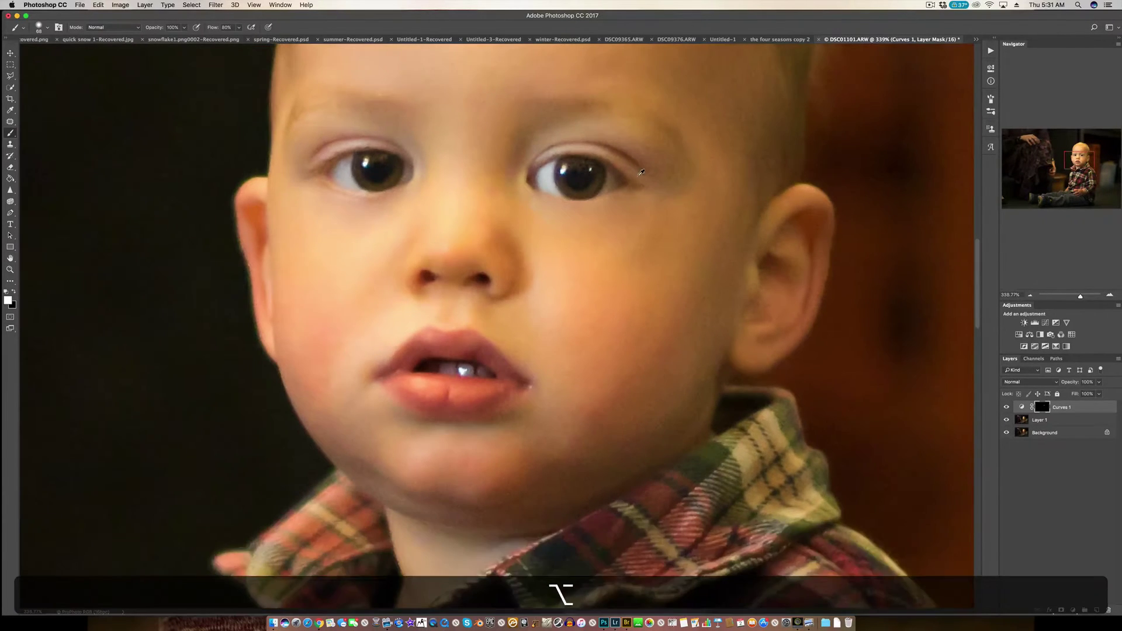
scroll(641, 173, "down", 6)
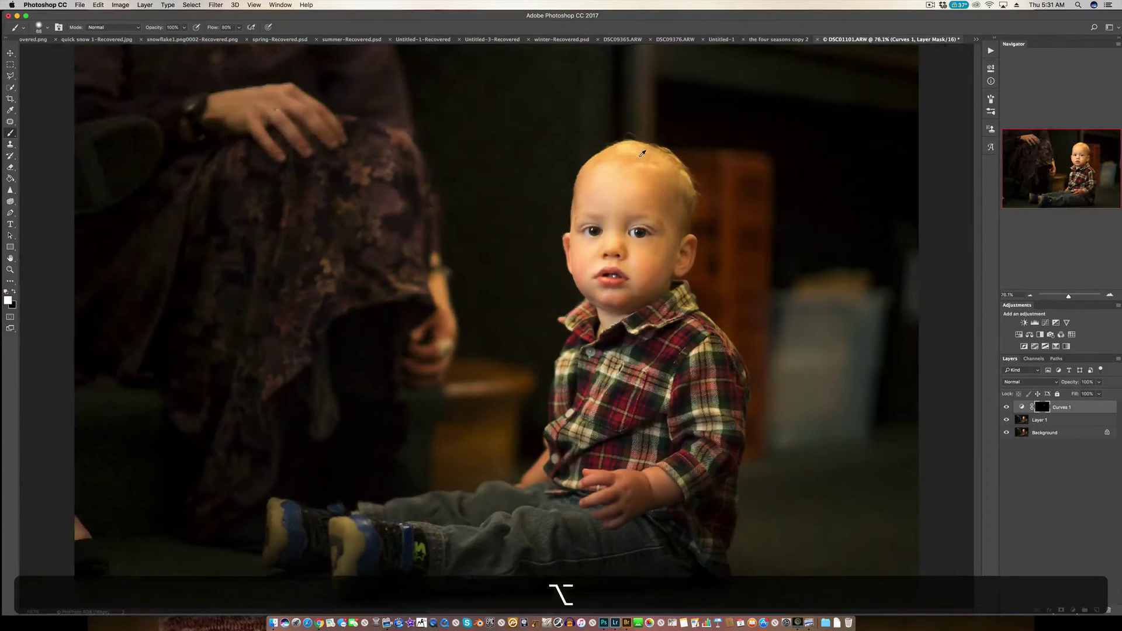
scroll(643, 153, "down", 2)
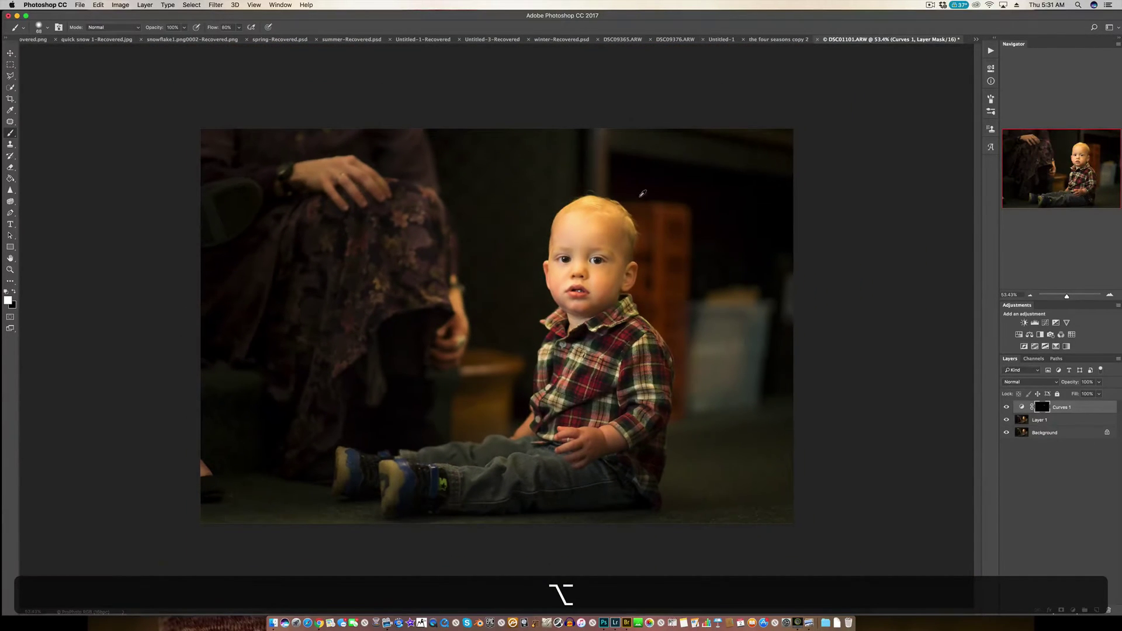
left_click(1057, 504)
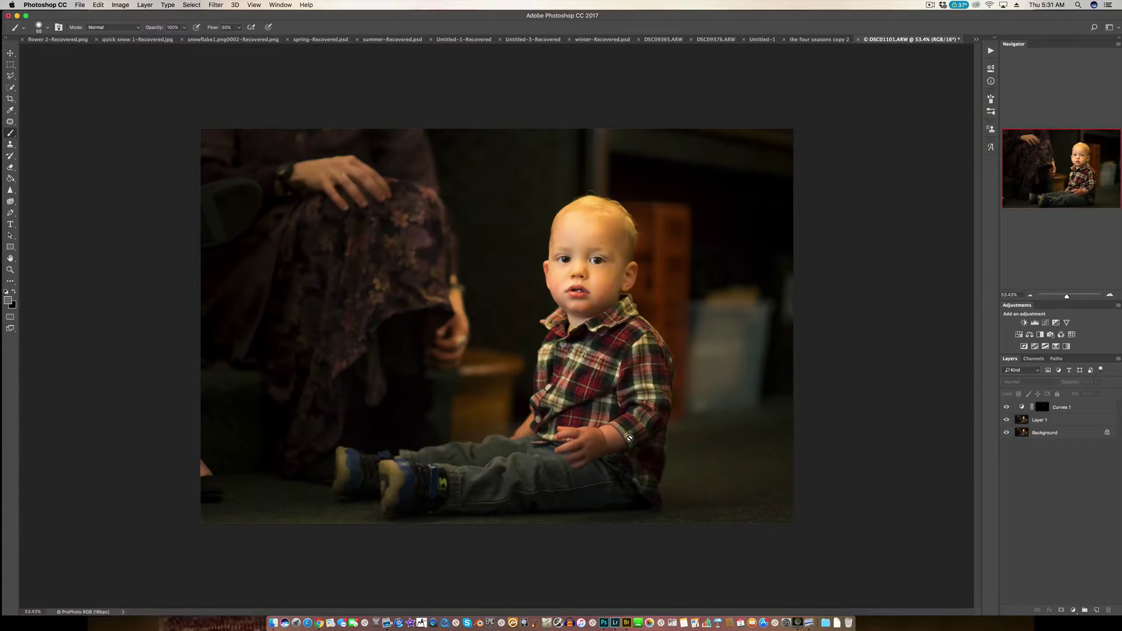
Compare the finished Photoshop edit with the original import state in Lightroom's history, switching between both apps
key("ctrl+Right")
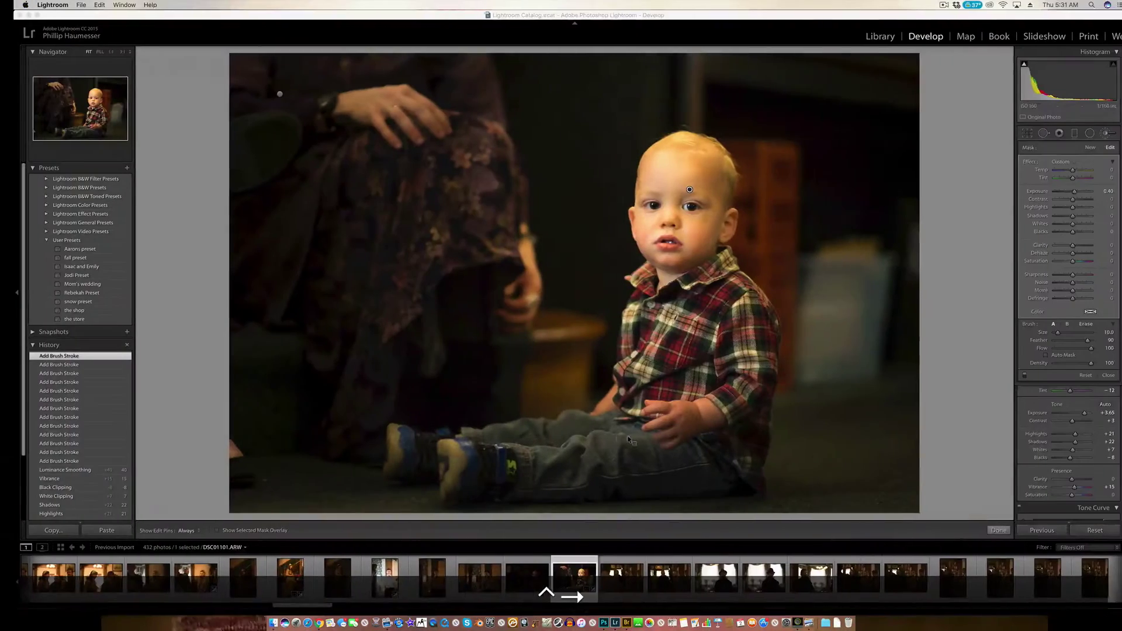
scroll(81, 419, "down", 3)
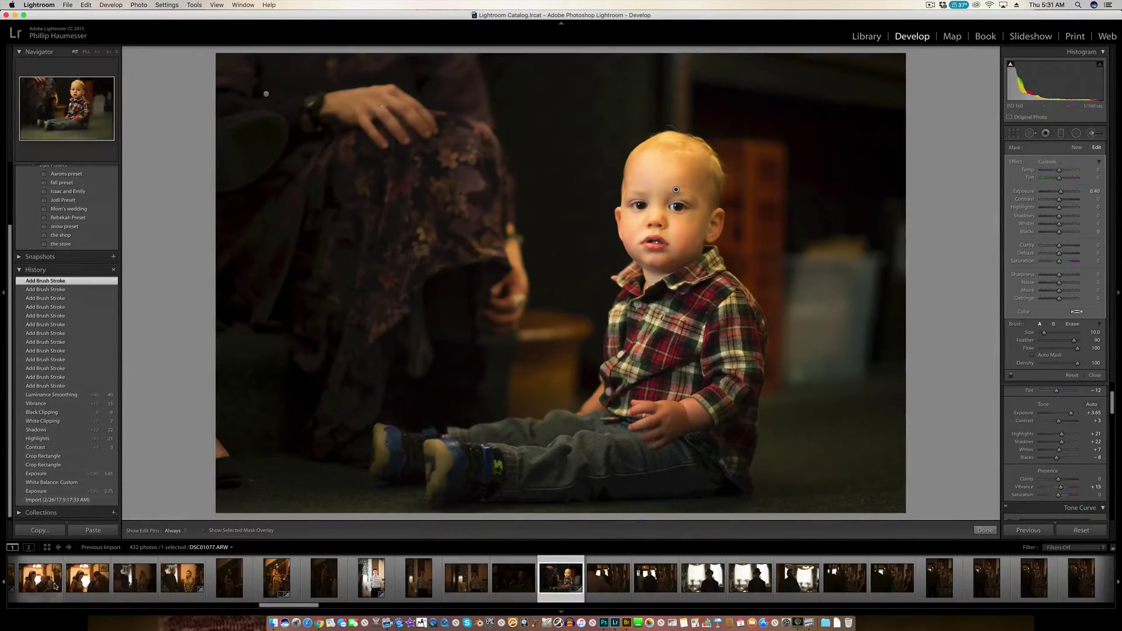
left_click(92, 497)
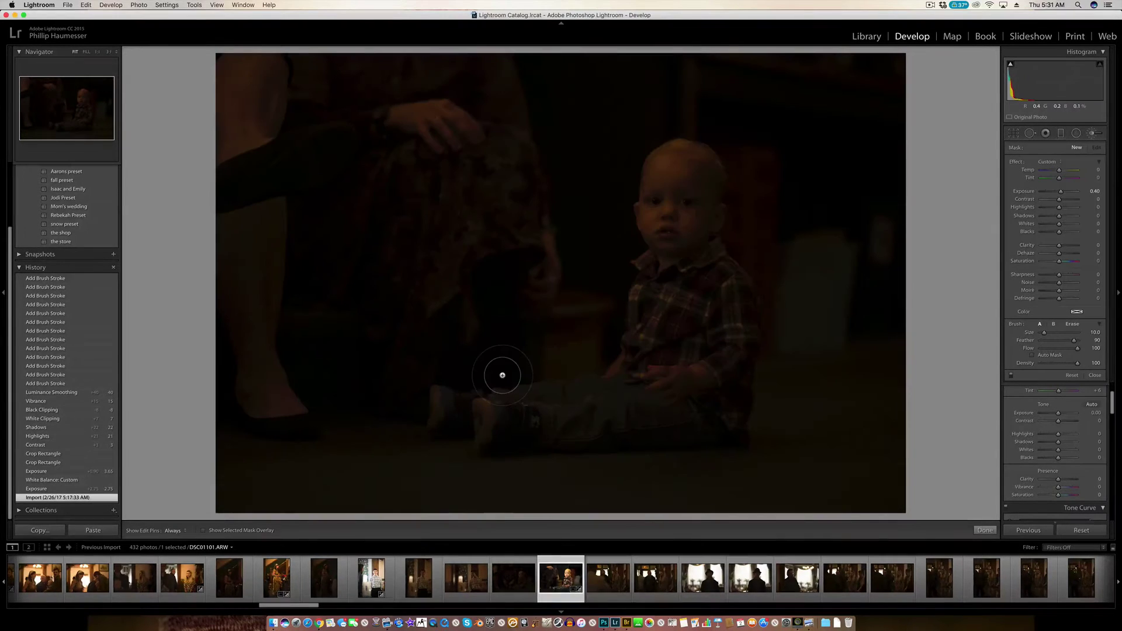
key("ctrl+Left")
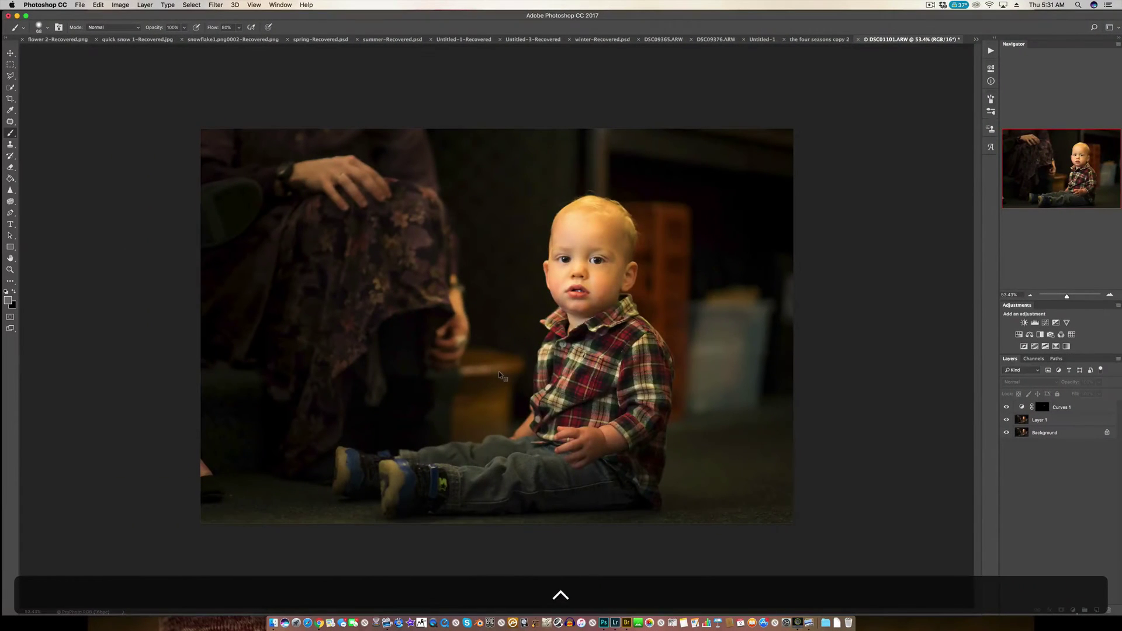
key("ctrl+Right")
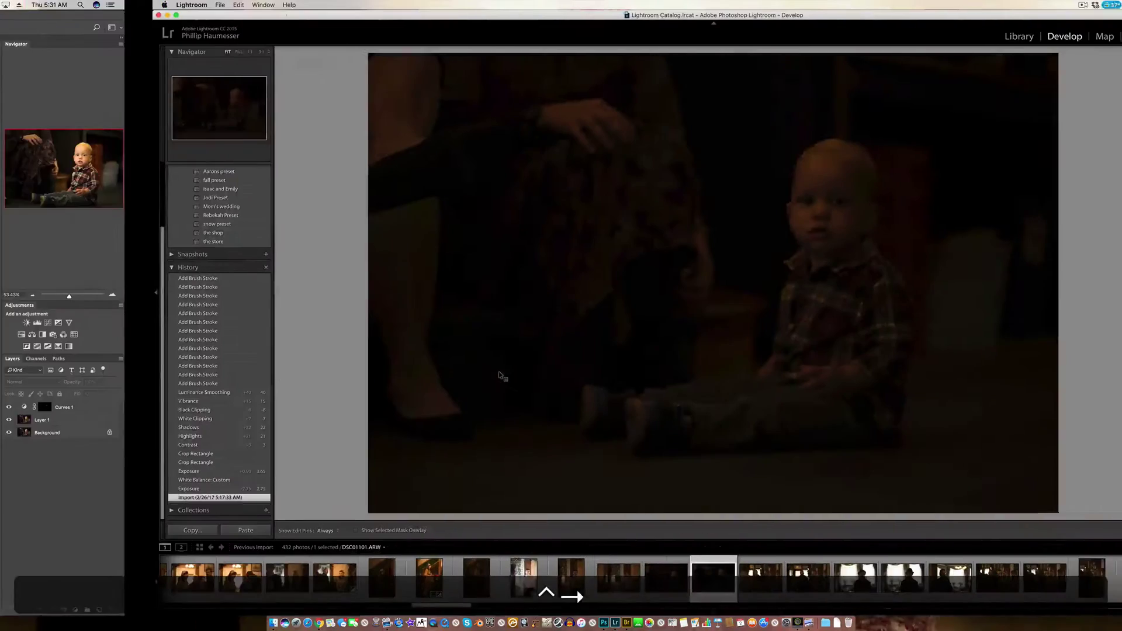
key("ctrl+Left")
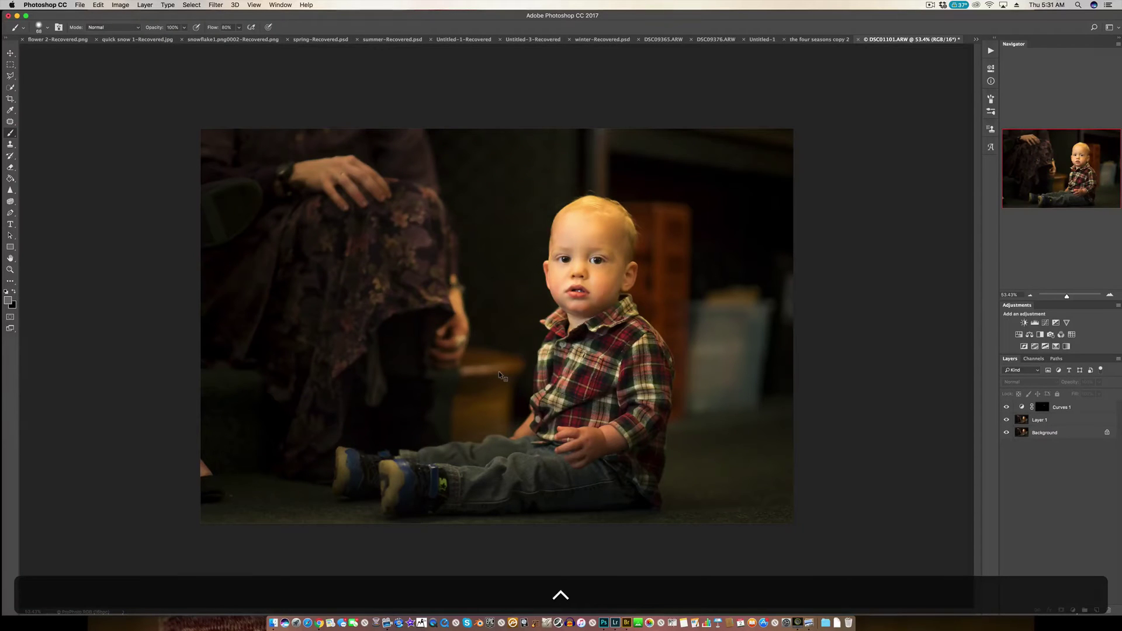
key("ctrl+Right")
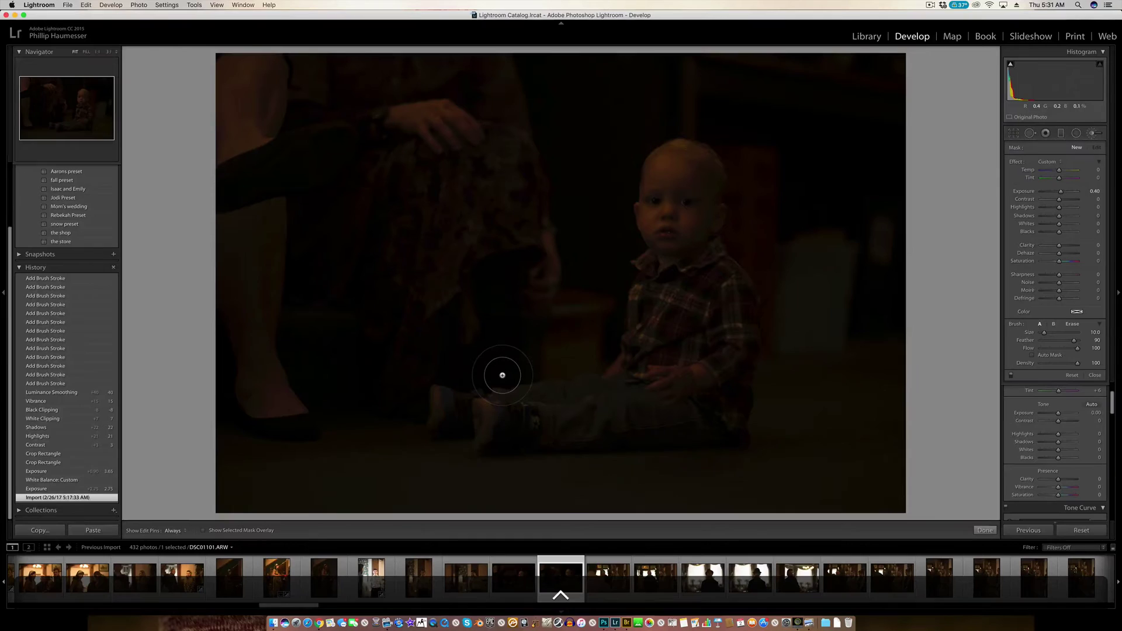
key("ctrl+Left")
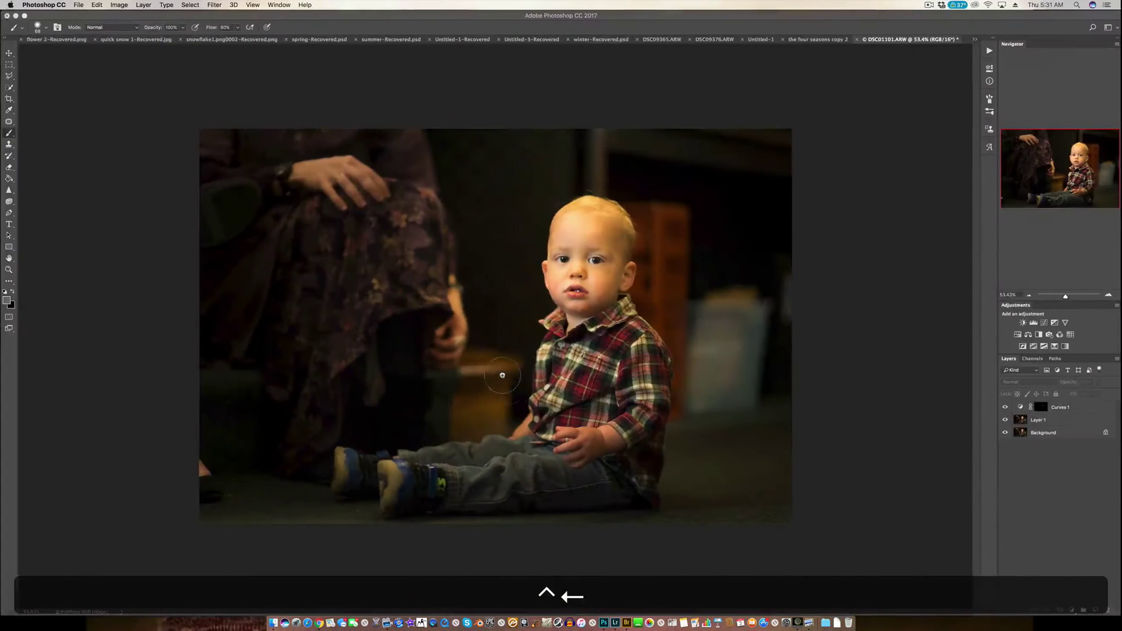